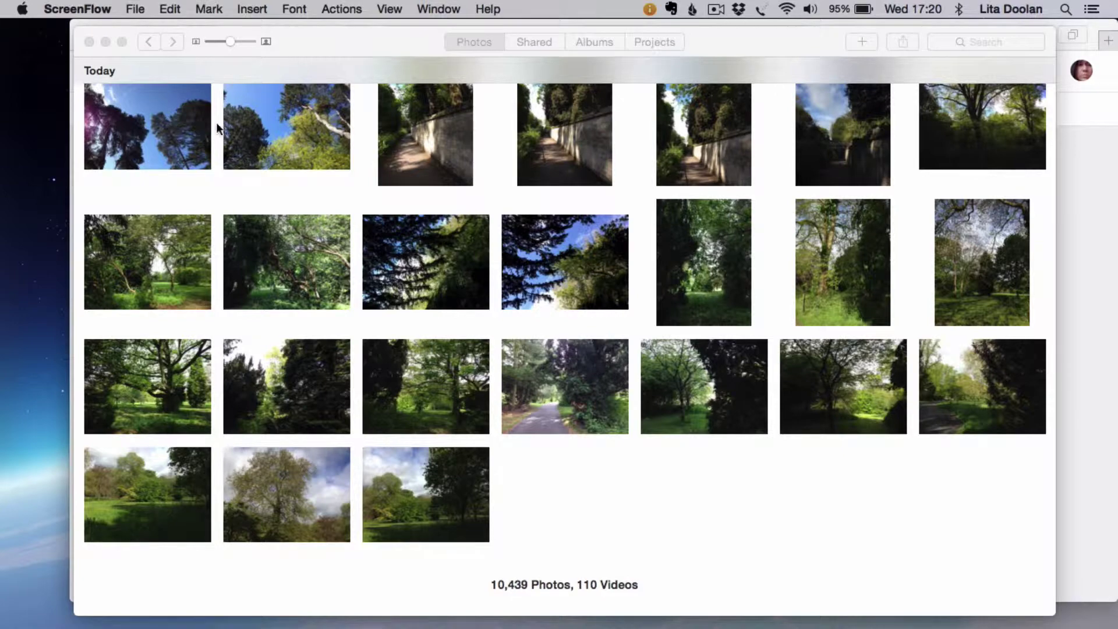
Select all 25 of today's tree photos in the Photos library.
{"action": "left_click_drag", "start_coordinate": [749, 37], "coordinate": [649, 53]}
{"action": "left_click_drag", "start_coordinate": [989, 39], "coordinate": [574, 267]}
{"action": "left_click_drag", "start_coordinate": [246, 62], "coordinate": [315, 35]}
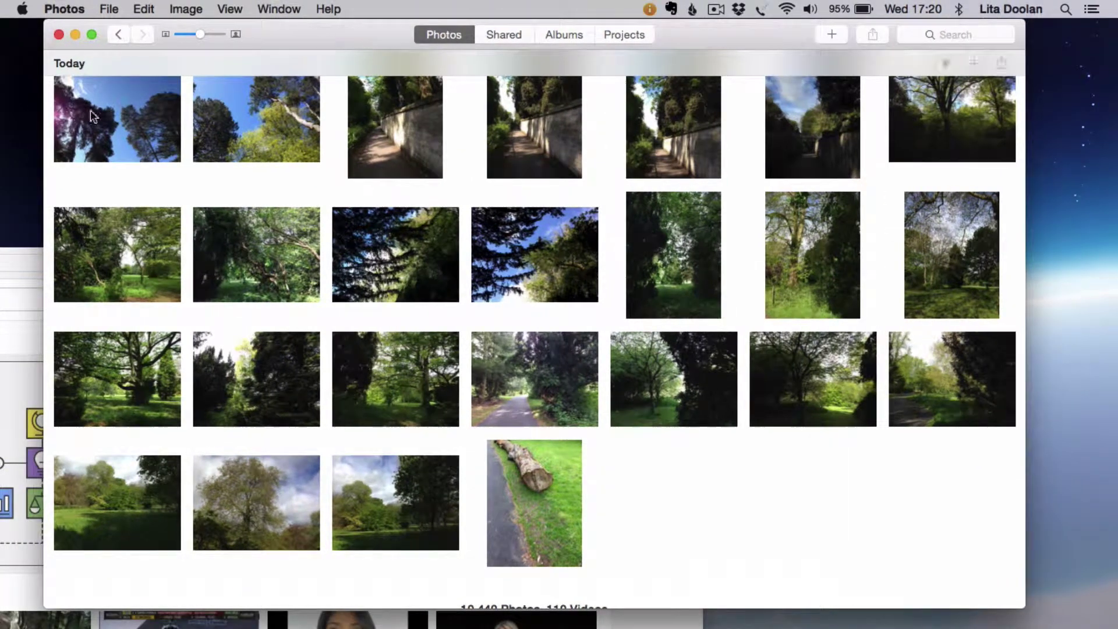
{"action": "left_click", "coordinate": [156, 156]}
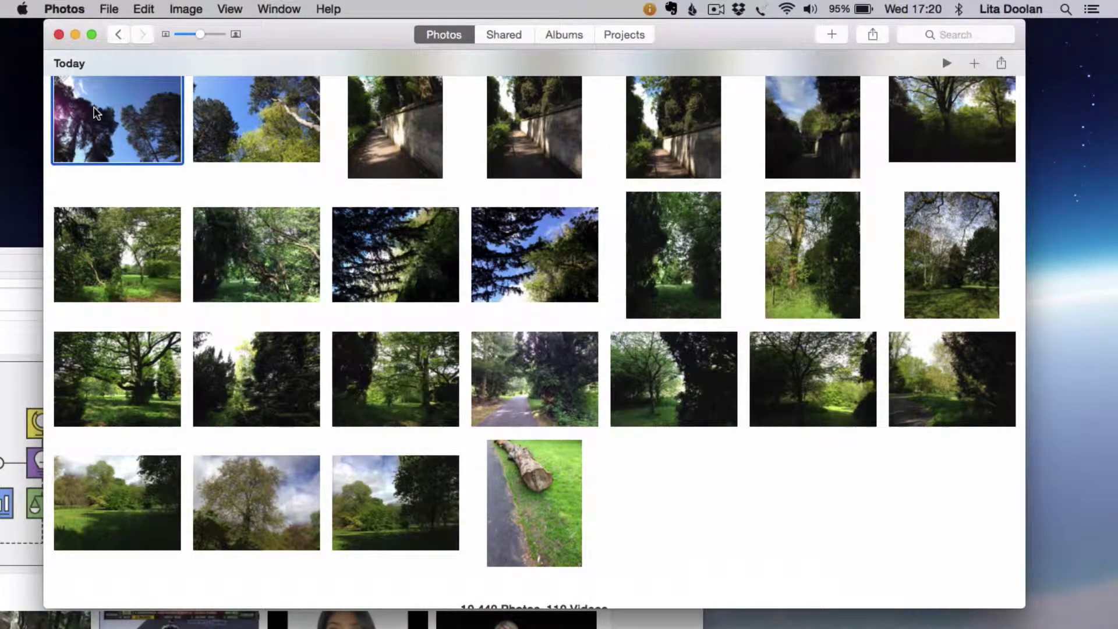
{"action": "left_click", "coordinate": [537, 489], "text": "shift"}
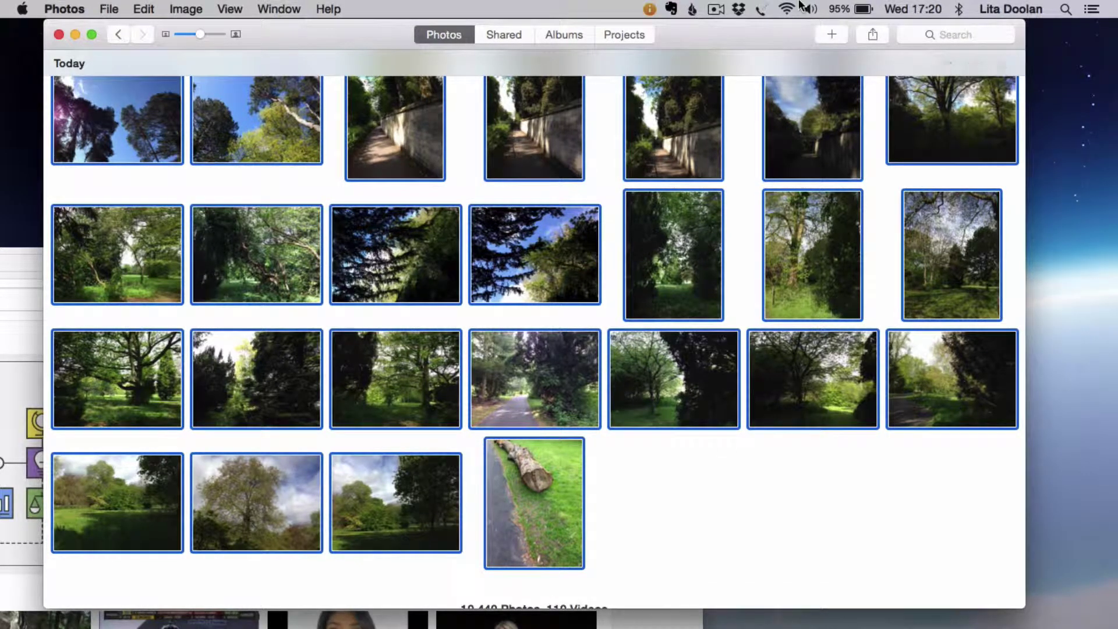
Copy the selected photos into 'untitled folder' on the desktop, then bring YouTube forward.
{"action": "left_click", "coordinate": [760, 8]}
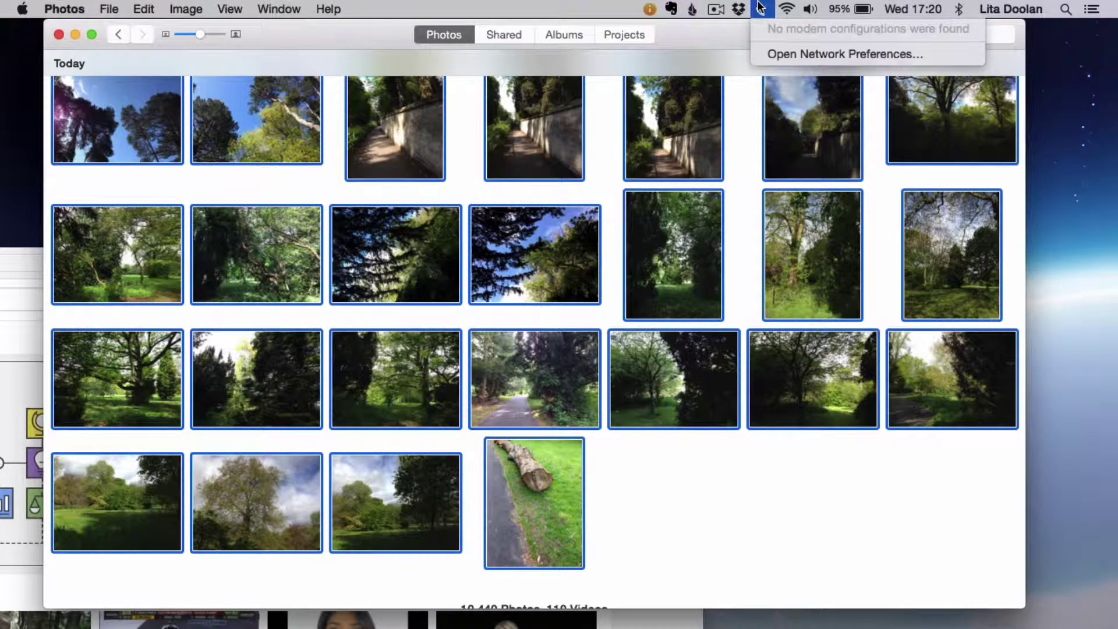
{"action": "mouse_move", "coordinate": [717, 10]}
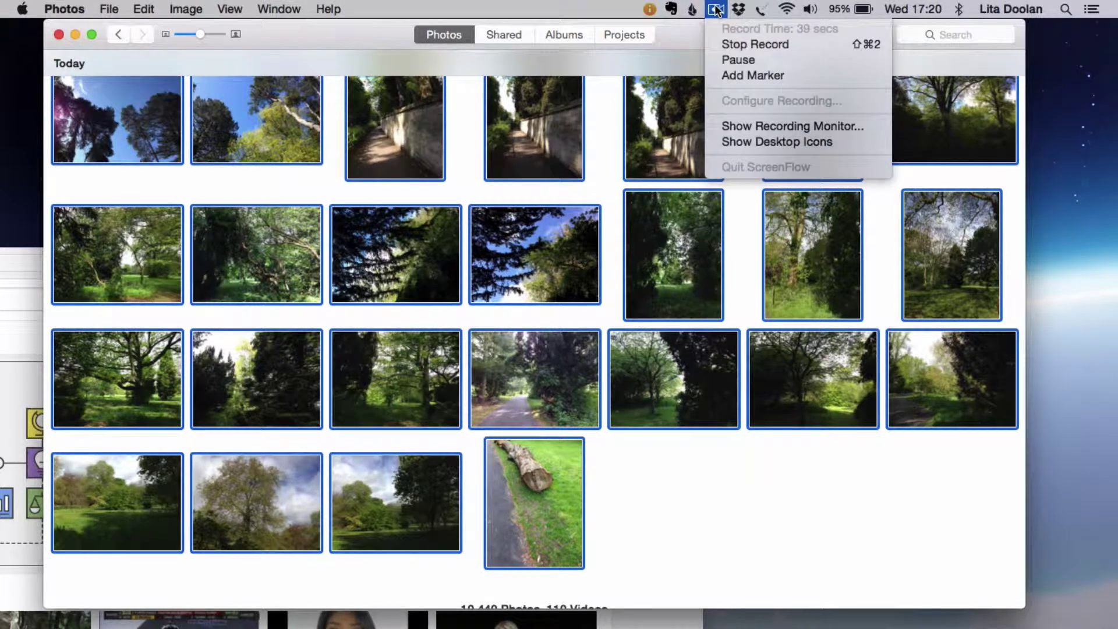
{"action": "left_click", "coordinate": [729, 141]}
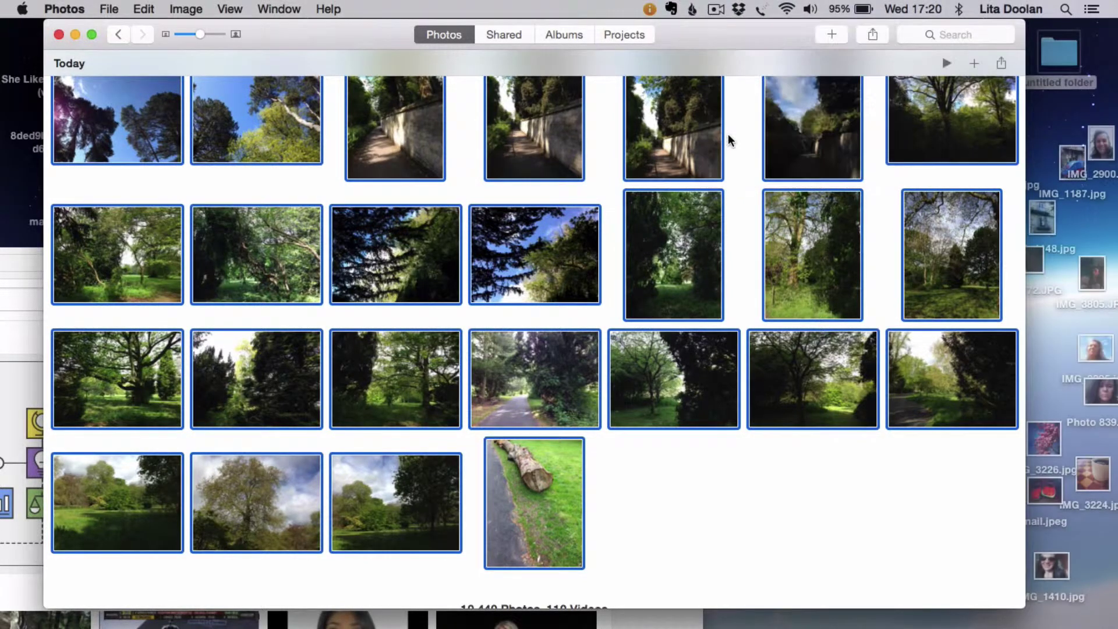
{"action": "left_click_drag", "start_coordinate": [942, 136], "coordinate": [1036, 71]}
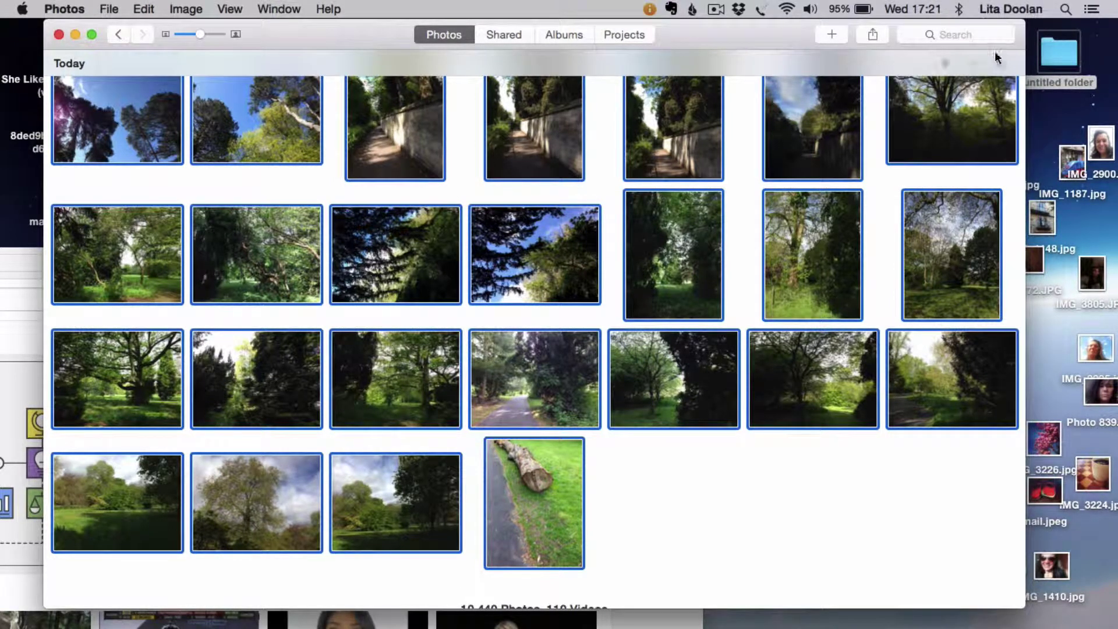
{"action": "left_click_drag", "start_coordinate": [741, 33], "coordinate": [412, 399]}
{"action": "left_click_drag", "start_coordinate": [440, 264], "coordinate": [755, 6]}
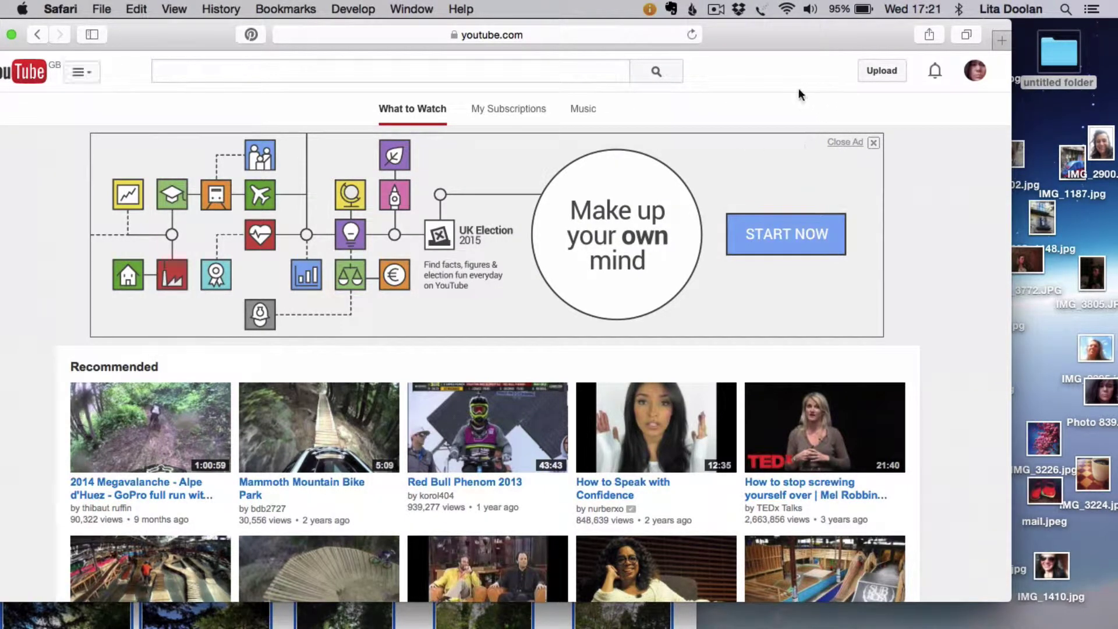
Go to Creator Studio from the account menu and open the Upload page.
{"action": "left_click", "coordinate": [975, 80]}
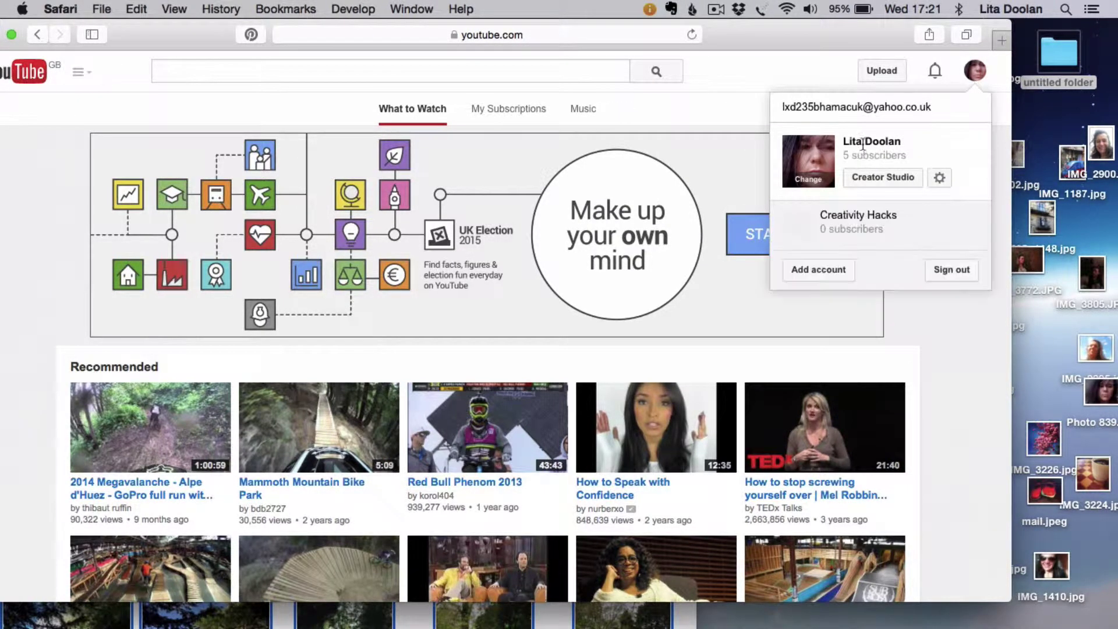
{"action": "left_click", "coordinate": [880, 177]}
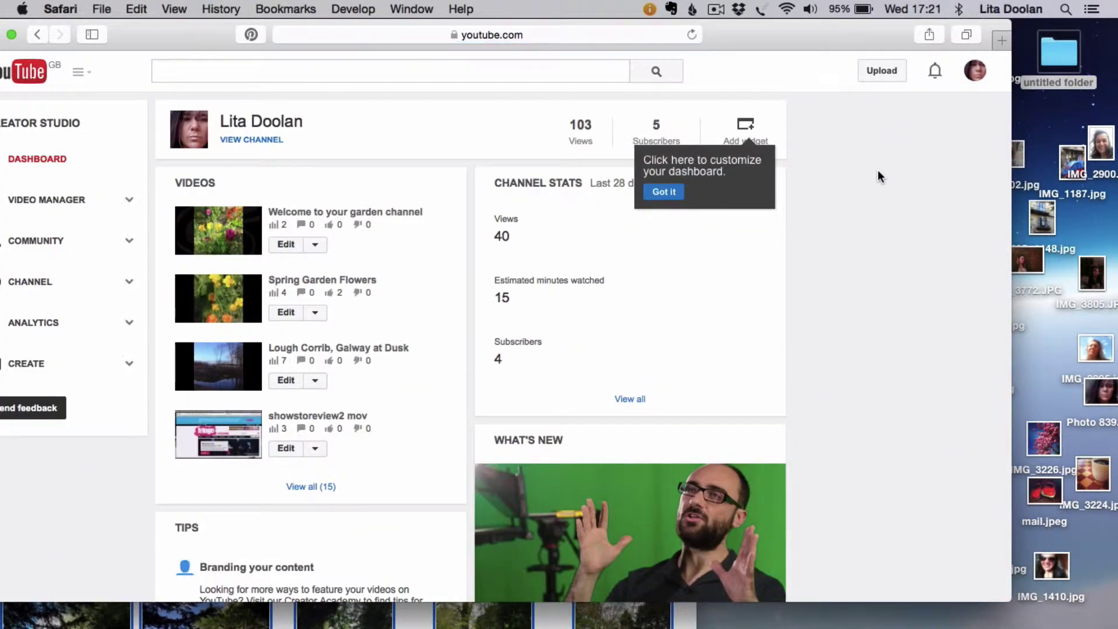
{"action": "left_click_drag", "start_coordinate": [836, 32], "coordinate": [849, 33]}
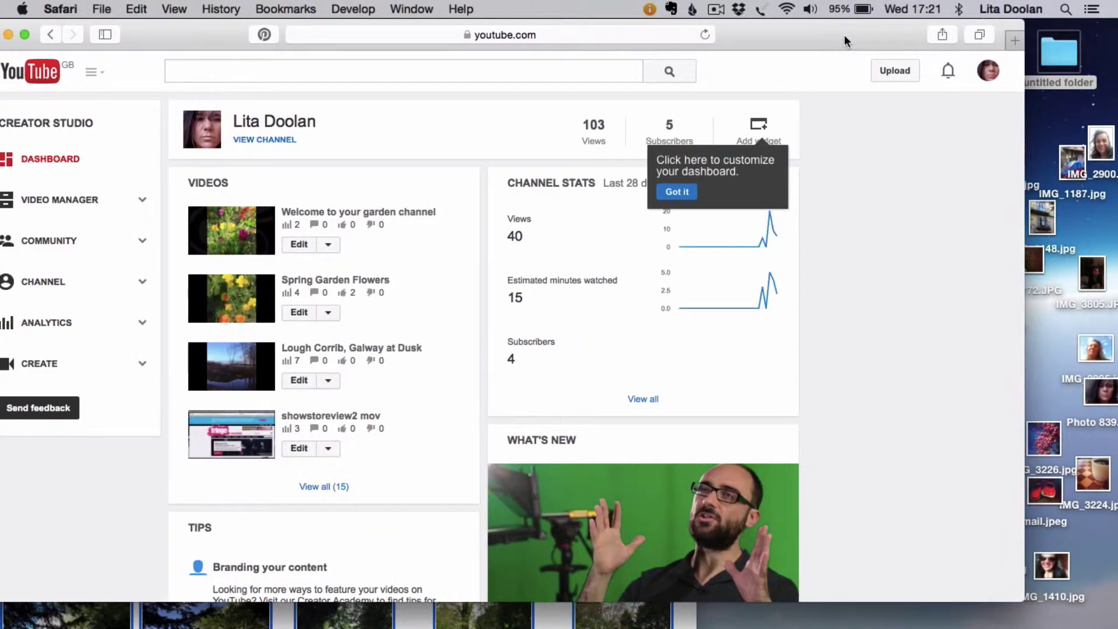
{"action": "left_click", "coordinate": [892, 73]}
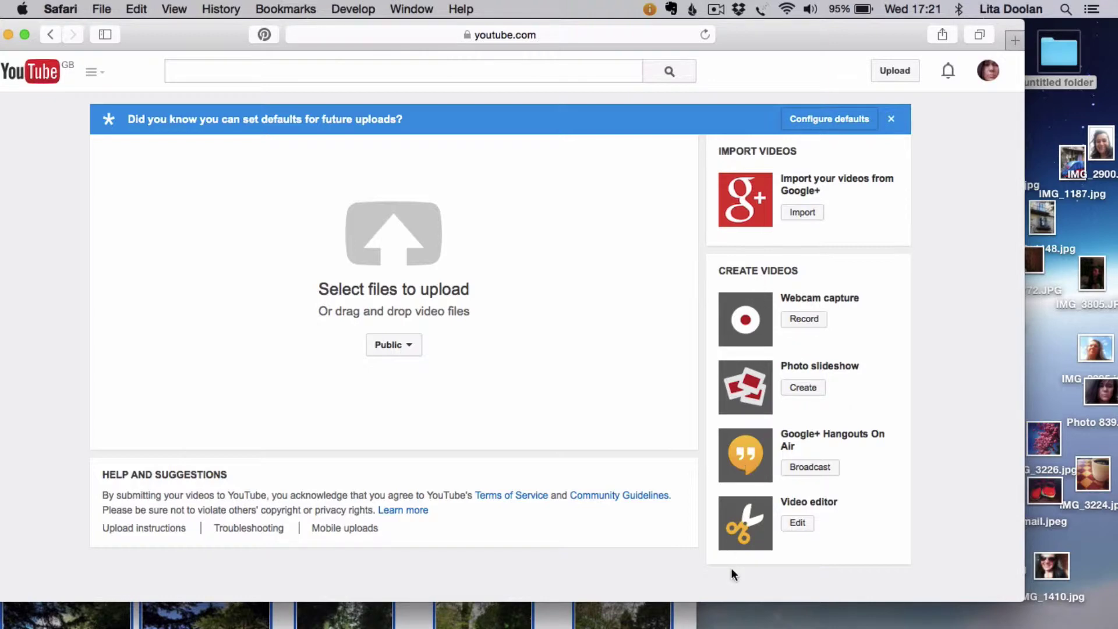
Start a Photo slideshow and switch to the Upload photos tab for the desktop folder's pictures.
{"action": "left_click", "coordinate": [813, 387]}
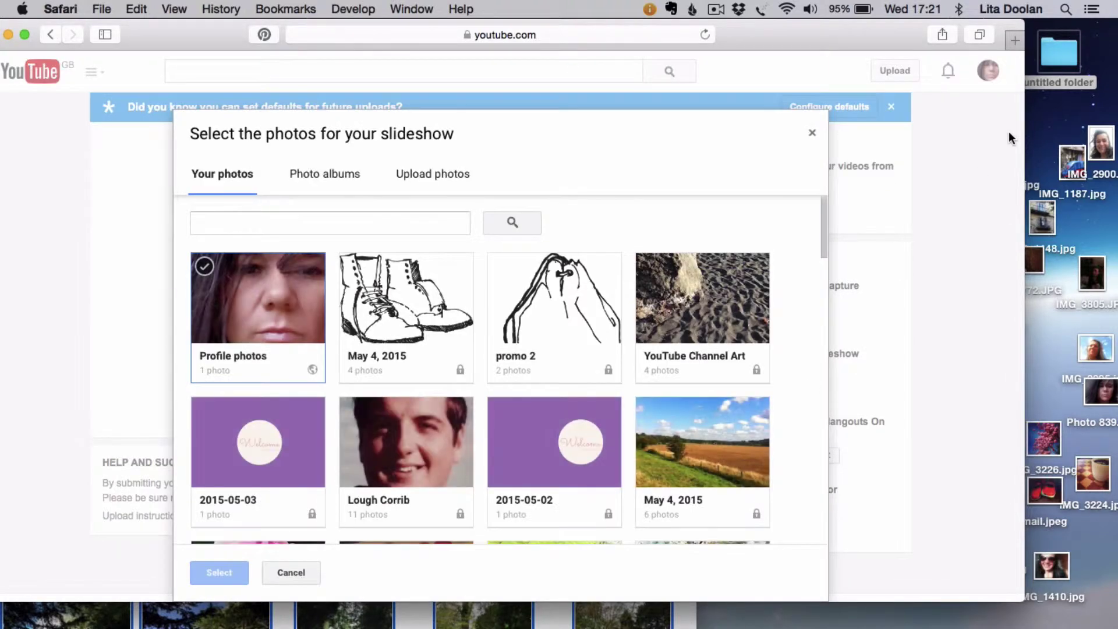
{"action": "left_click", "coordinate": [342, 176]}
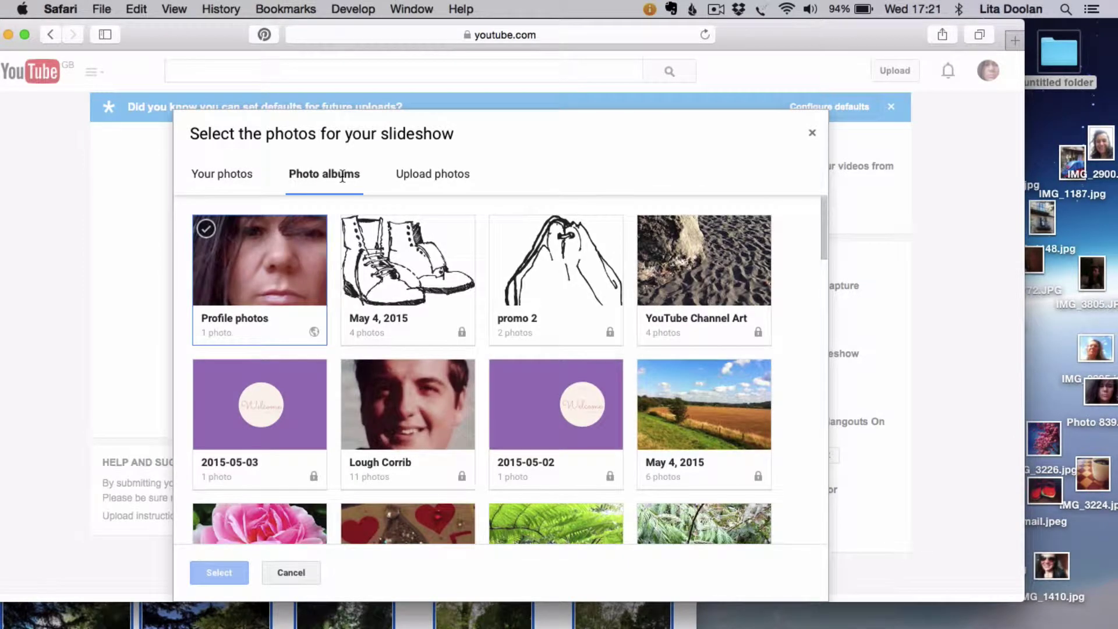
{"action": "left_click", "coordinate": [440, 179]}
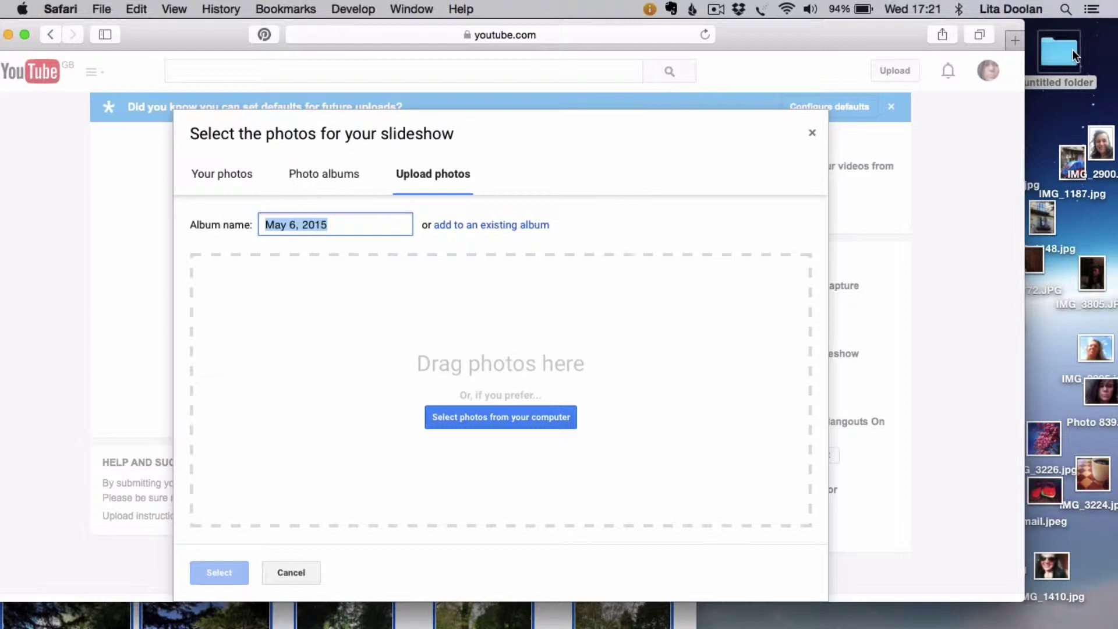
{"action": "left_click_drag", "start_coordinate": [1061, 50], "coordinate": [466, 389]}
Open 'untitled folder', select all 25 photos and drop them into the slideshow's upload zone.
{"action": "double_click", "coordinate": [1056, 58]}
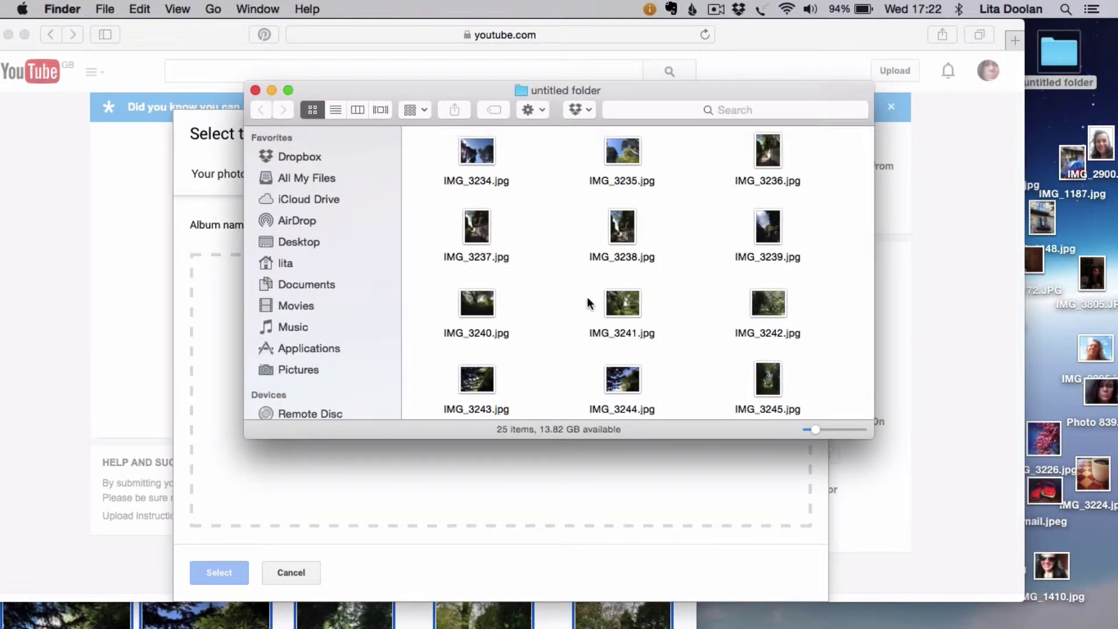
{"action": "left_click", "coordinate": [474, 156]}
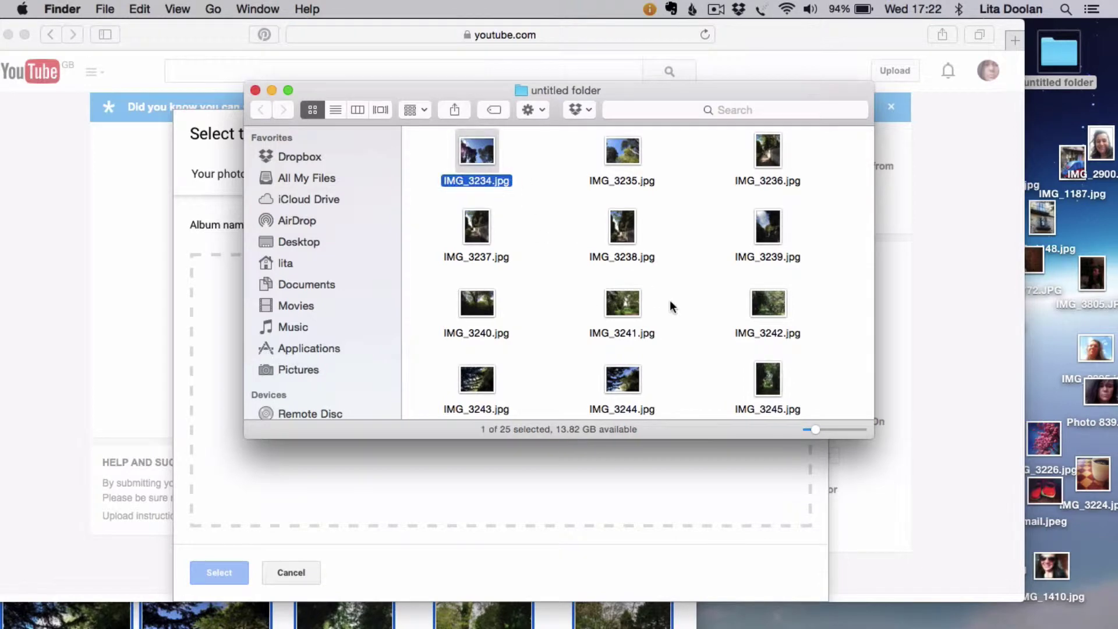
{"action": "left_click_drag", "start_coordinate": [873, 436], "coordinate": [1005, 622]}
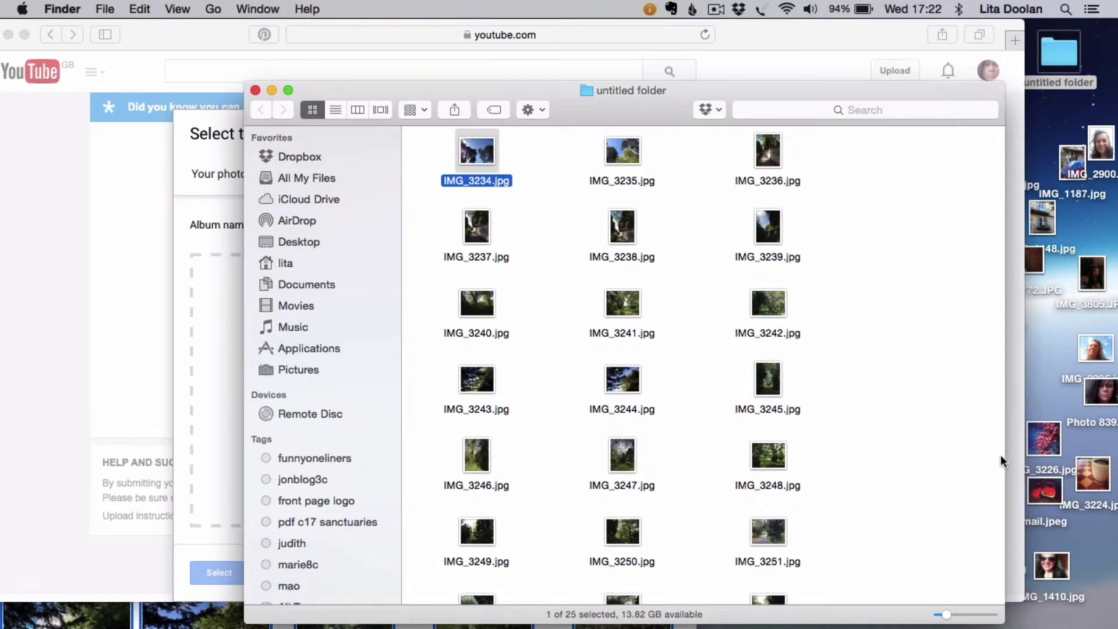
{"action": "key", "text": "Down"}
{"action": "key", "text": "Down"}
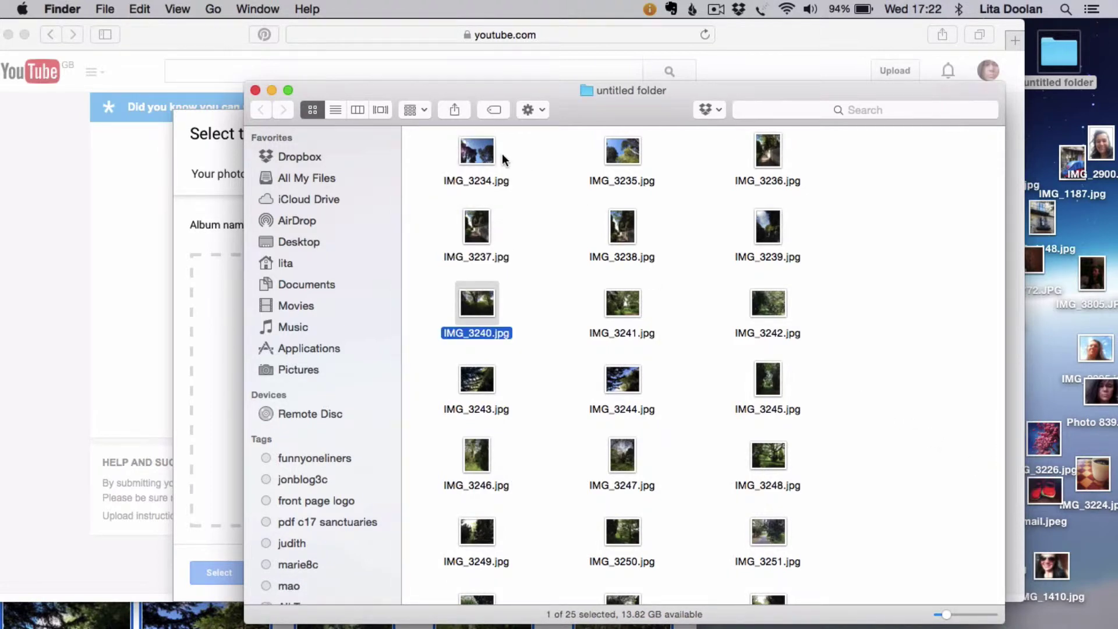
{"action": "key", "text": "super+a"}
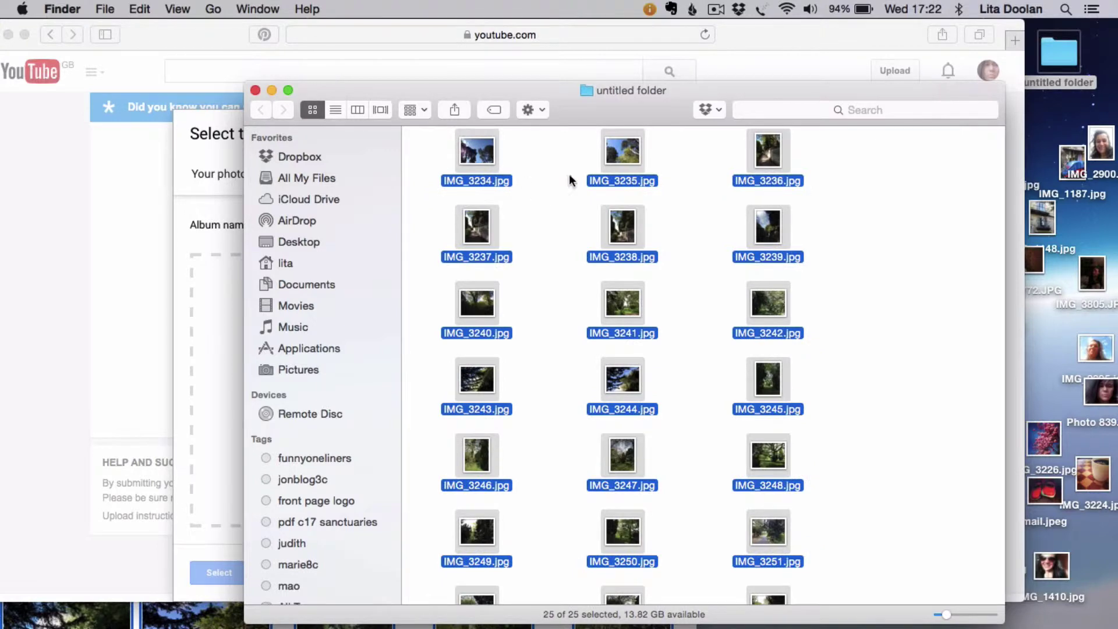
{"action": "left_click_drag", "start_coordinate": [765, 89], "coordinate": [1112, 57]}
{"action": "left_click_drag", "start_coordinate": [812, 125], "coordinate": [440, 361]}
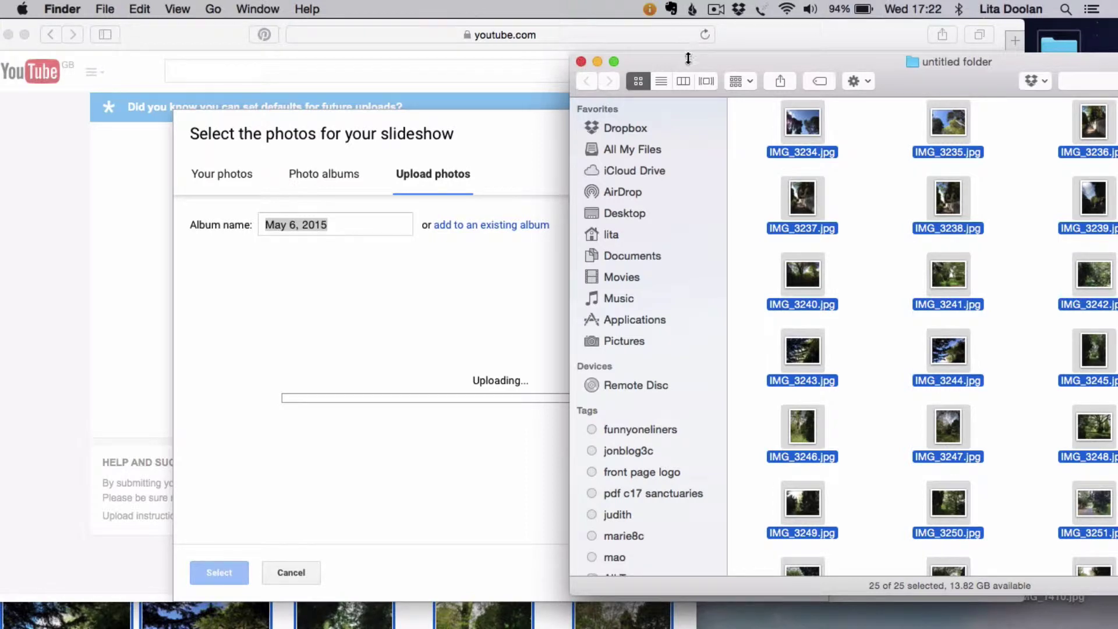
Close the Finder window, resize Safari and let all 25 photos finish uploading.
{"action": "left_click", "coordinate": [581, 61]}
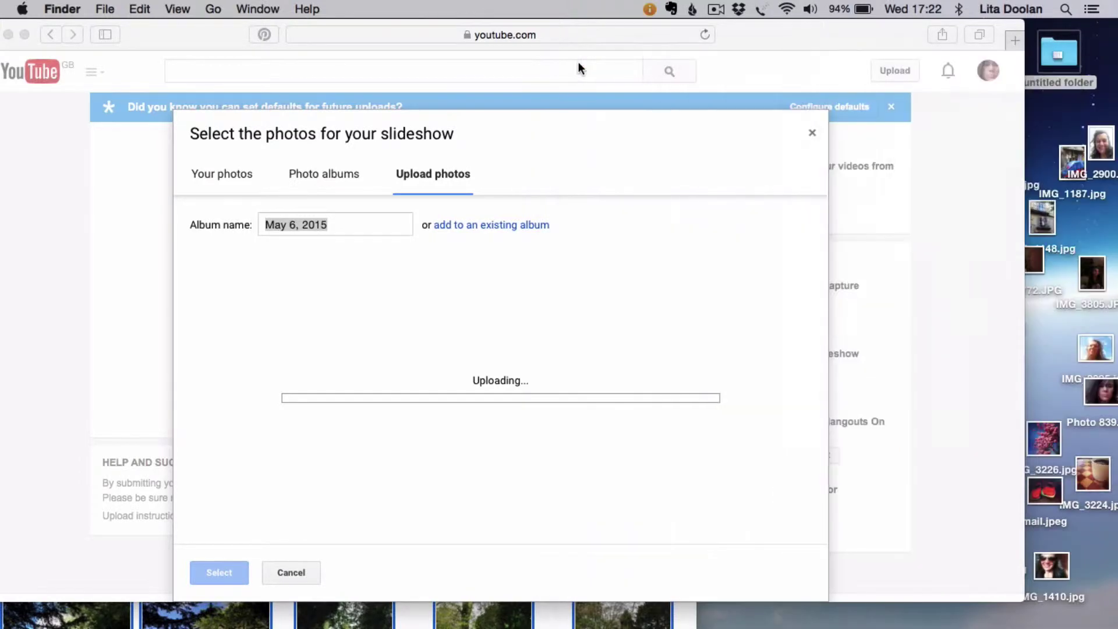
{"action": "left_click_drag", "start_coordinate": [816, 37], "coordinate": [749, 35]}
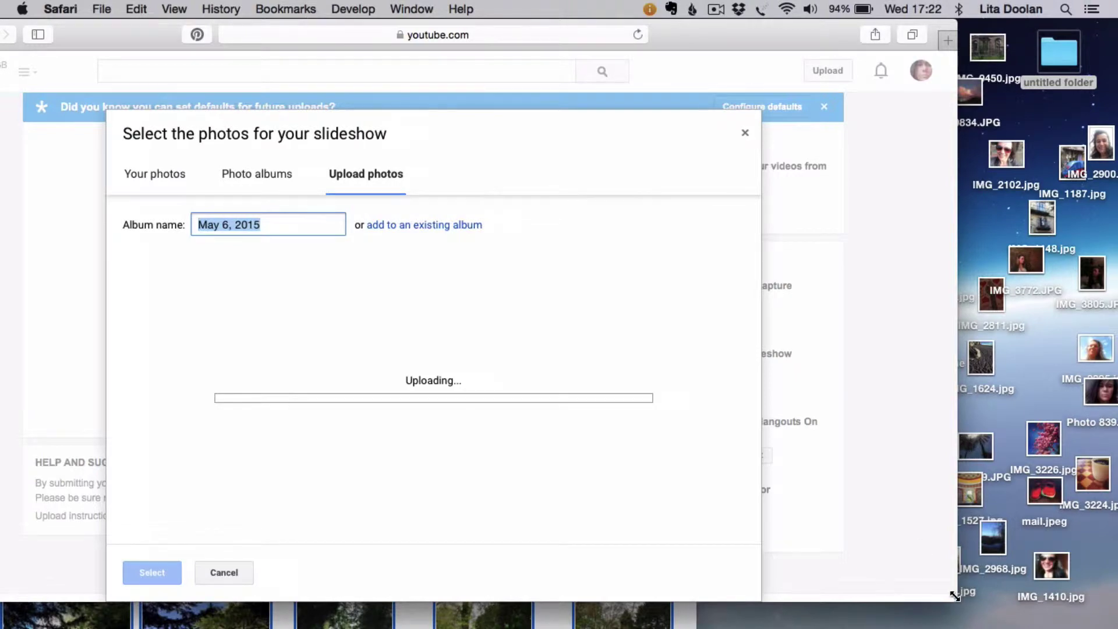
{"action": "left_click_drag", "start_coordinate": [957, 600], "coordinate": [928, 588]}
{"action": "left_click", "coordinate": [893, 331]}
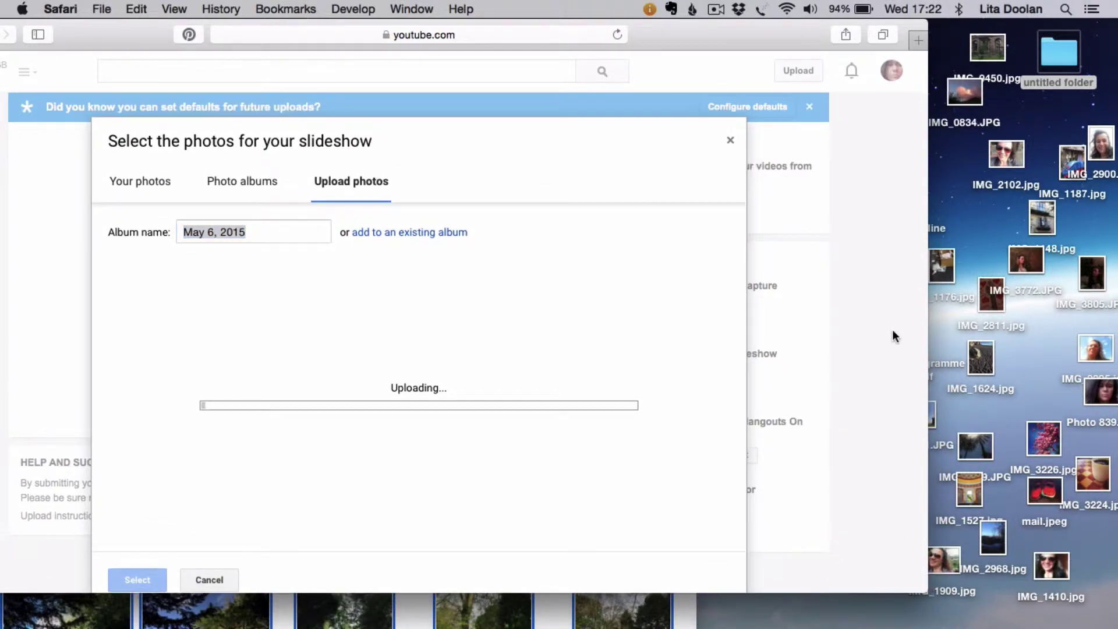
{"action": "scroll", "coordinate": [460, 320], "scroll_direction": "down", "scroll_amount": 4}
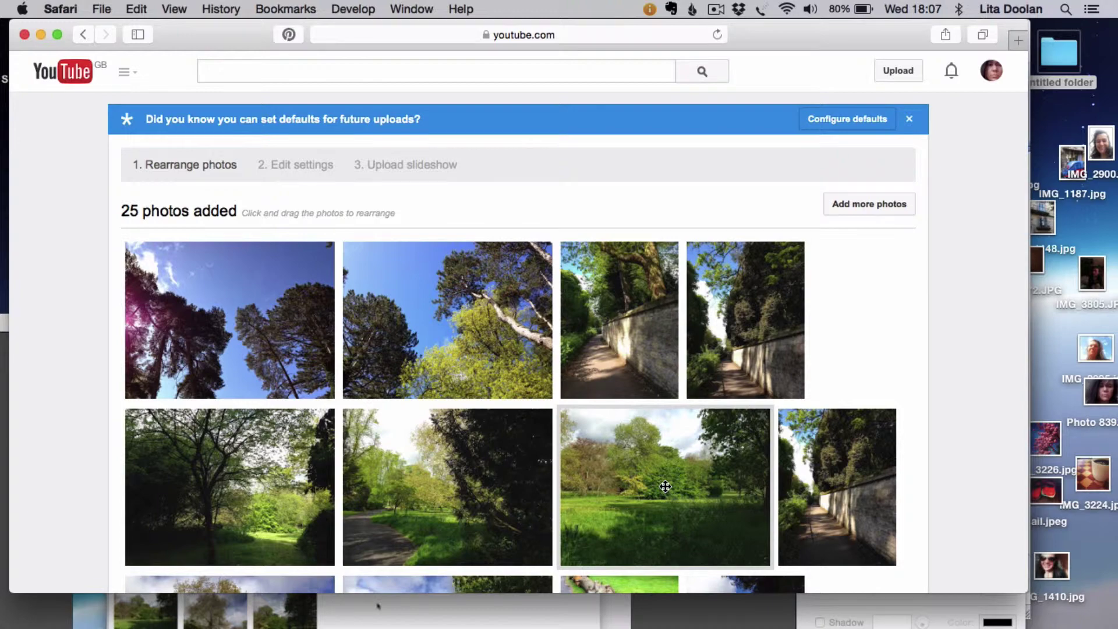
Reorder row one: meadow photo first, park path second, wall-path and wall photos third and fourth.
{"action": "left_click_drag", "start_coordinate": [665, 486], "coordinate": [240, 331]}
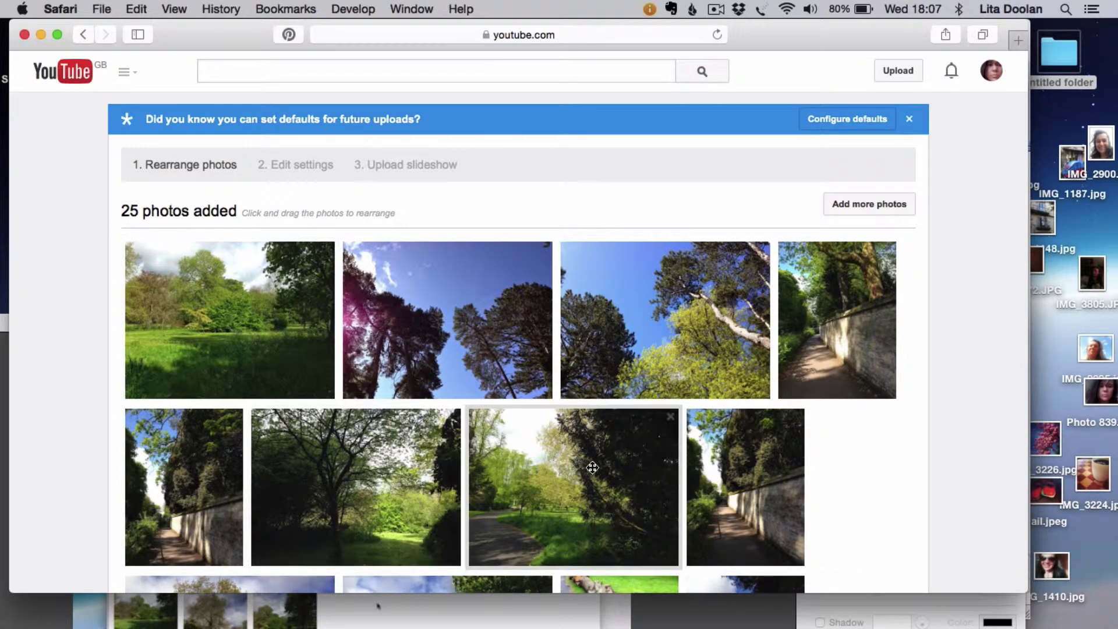
{"action": "left_click_drag", "start_coordinate": [592, 467], "coordinate": [516, 331]}
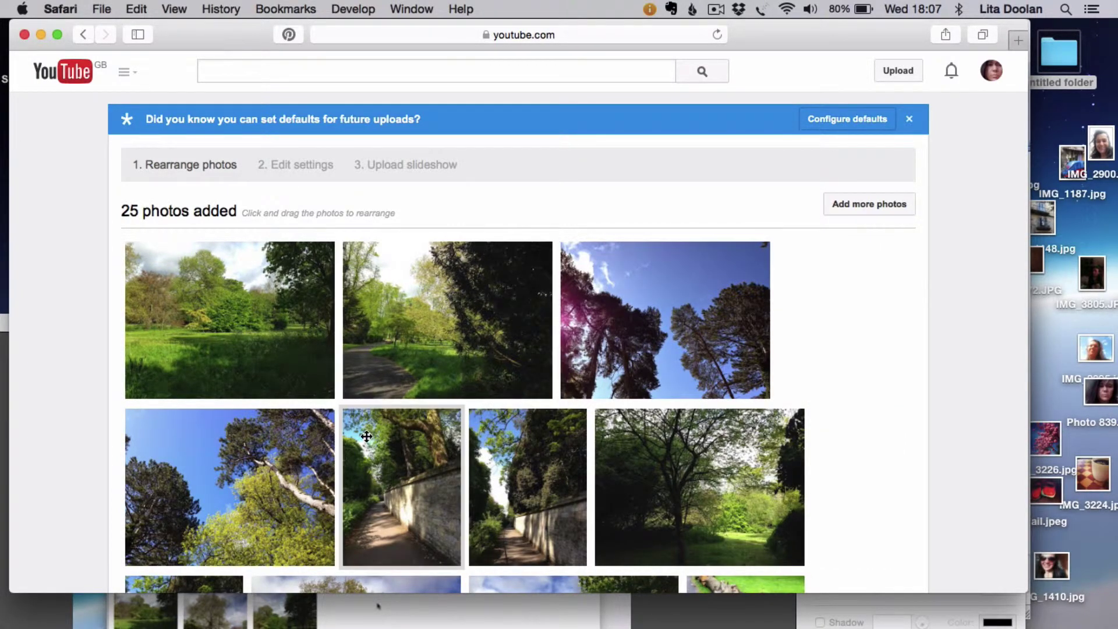
{"action": "left_click_drag", "start_coordinate": [383, 495], "coordinate": [597, 328]}
{"action": "left_click_drag", "start_coordinate": [423, 493], "coordinate": [753, 337]}
{"action": "left_click_drag", "start_coordinate": [817, 475], "coordinate": [792, 338]}
{"action": "scroll", "coordinate": [792, 339], "scroll_direction": "down", "scroll_amount": 5}
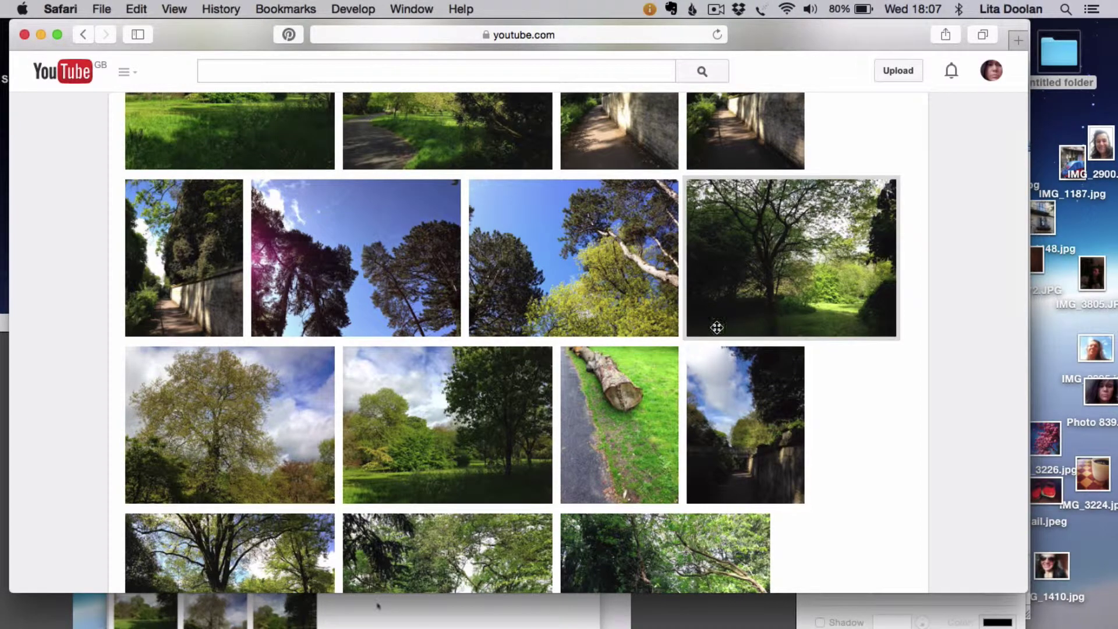
Move the tree photos into row two and the pink-sky pine photo into row three.
{"action": "left_click_drag", "start_coordinate": [776, 288], "coordinate": [336, 268]}
{"action": "left_click_drag", "start_coordinate": [412, 414], "coordinate": [574, 262]}
{"action": "left_click_drag", "start_coordinate": [848, 270], "coordinate": [628, 457]}
{"action": "left_click_drag", "start_coordinate": [211, 472], "coordinate": [324, 451]}
{"action": "scroll", "coordinate": [324, 452], "scroll_direction": "down", "scroll_amount": 5}
{"action": "scroll", "coordinate": [366, 479], "scroll_direction": "down", "scroll_amount": 3}
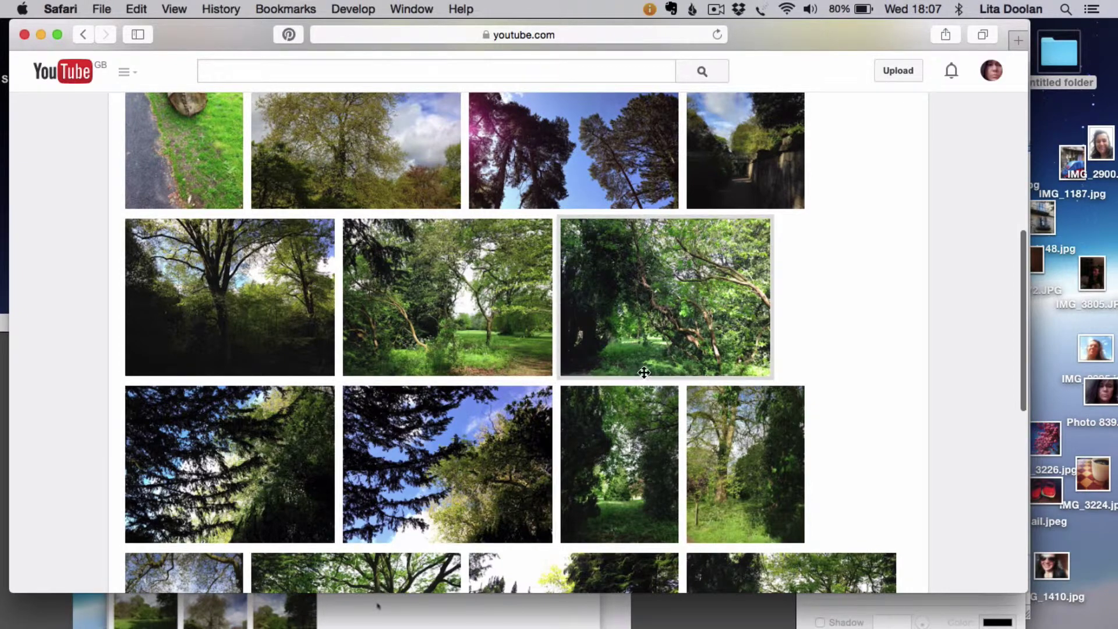
Finish the lower rows, moving the green branch photo down and the path photo to the start of row two.
{"action": "left_click_drag", "start_coordinate": [645, 319], "coordinate": [522, 464]}
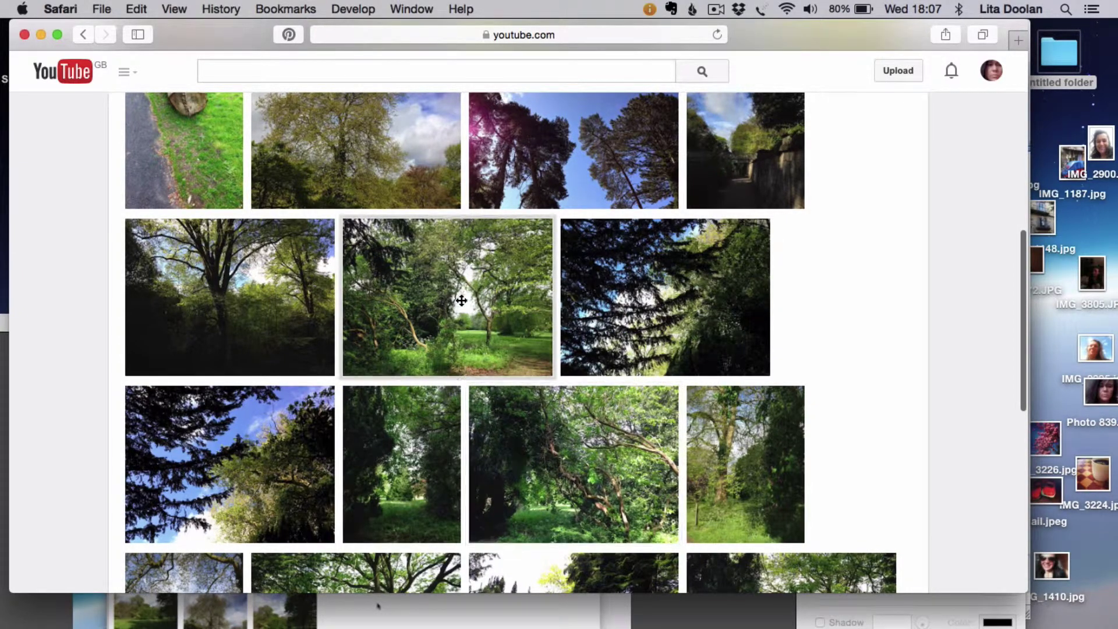
{"action": "left_click_drag", "start_coordinate": [461, 300], "coordinate": [717, 456]}
{"action": "left_click_drag", "start_coordinate": [201, 300], "coordinate": [657, 510]}
{"action": "scroll", "coordinate": [512, 344], "scroll_direction": "down", "scroll_amount": 5}
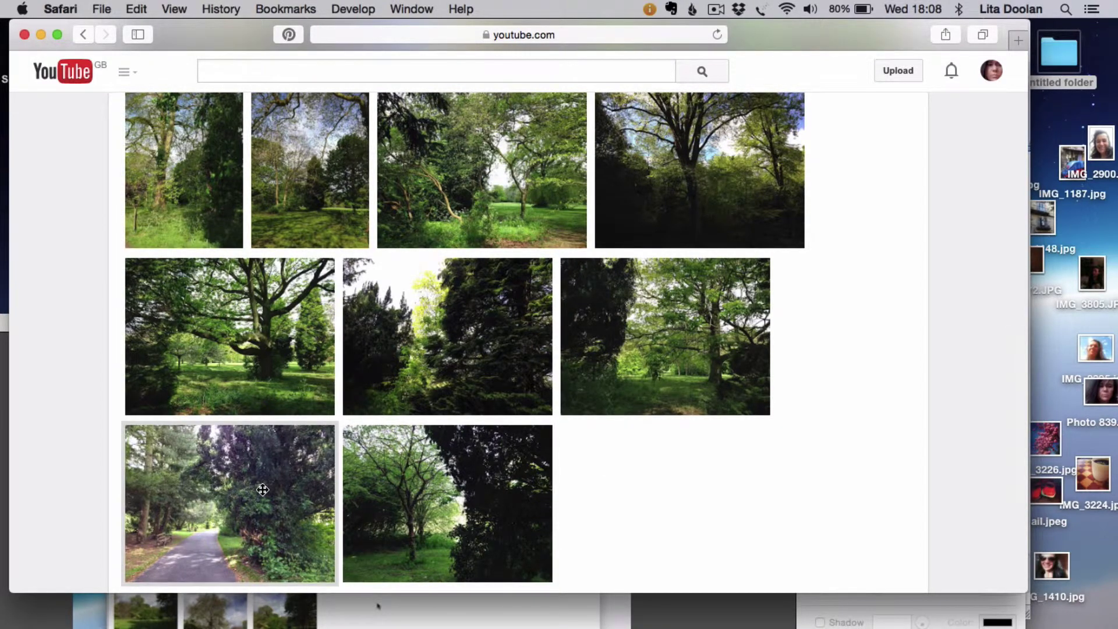
{"action": "left_click_drag", "start_coordinate": [431, 373], "coordinate": [408, 512]}
{"action": "left_click_drag", "start_coordinate": [432, 372], "coordinate": [640, 512]}
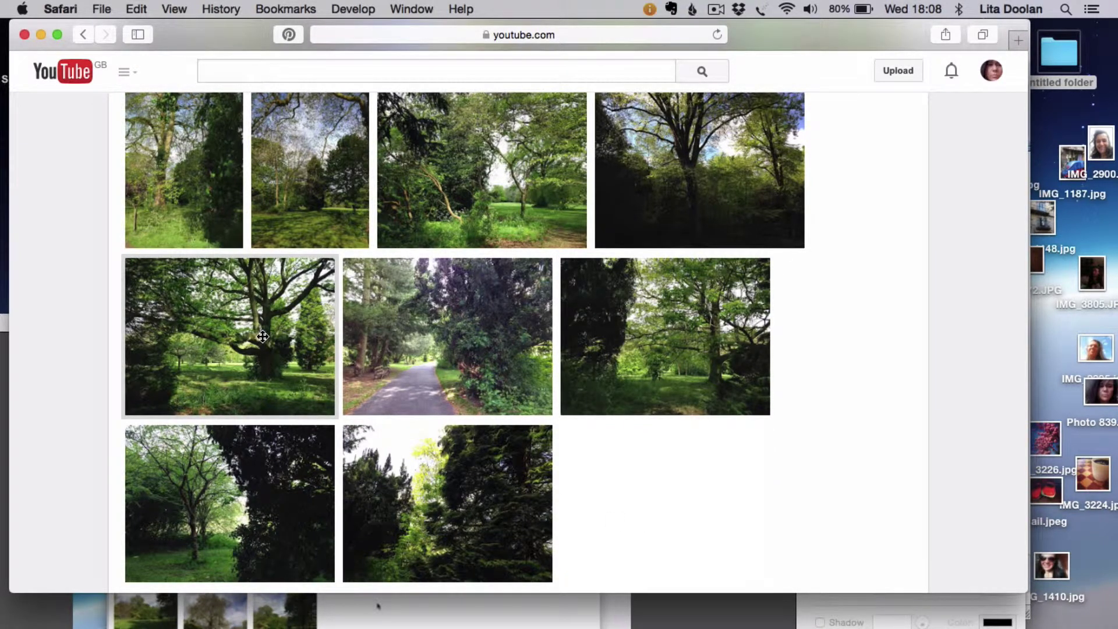
{"action": "left_click_drag", "start_coordinate": [263, 336], "coordinate": [463, 312]}
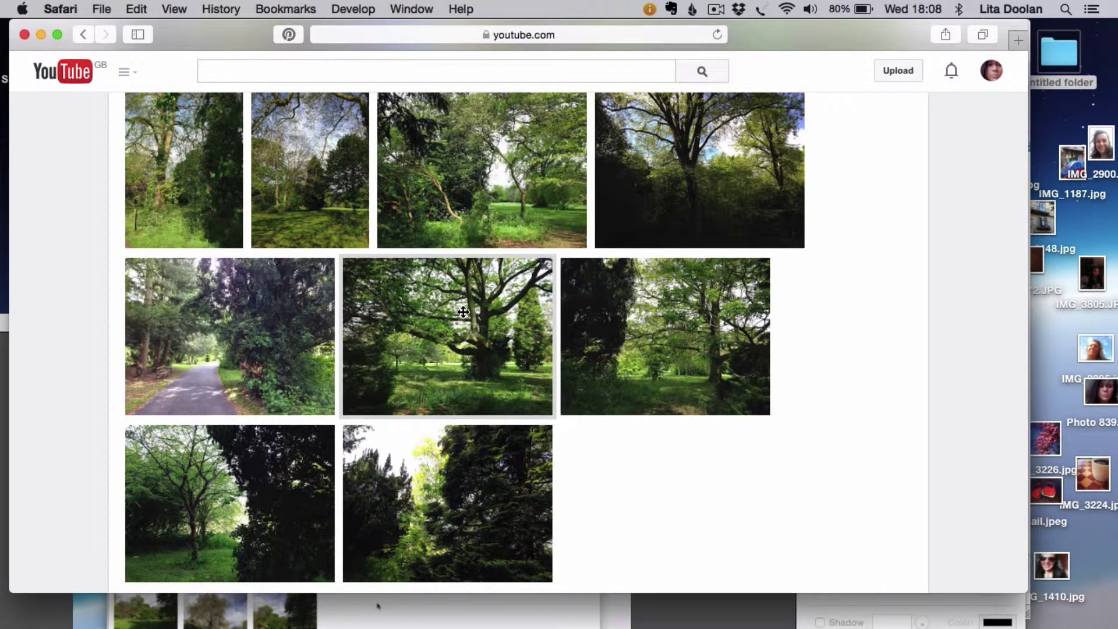
{"action": "scroll", "coordinate": [462, 312], "scroll_direction": "up", "scroll_amount": 15}
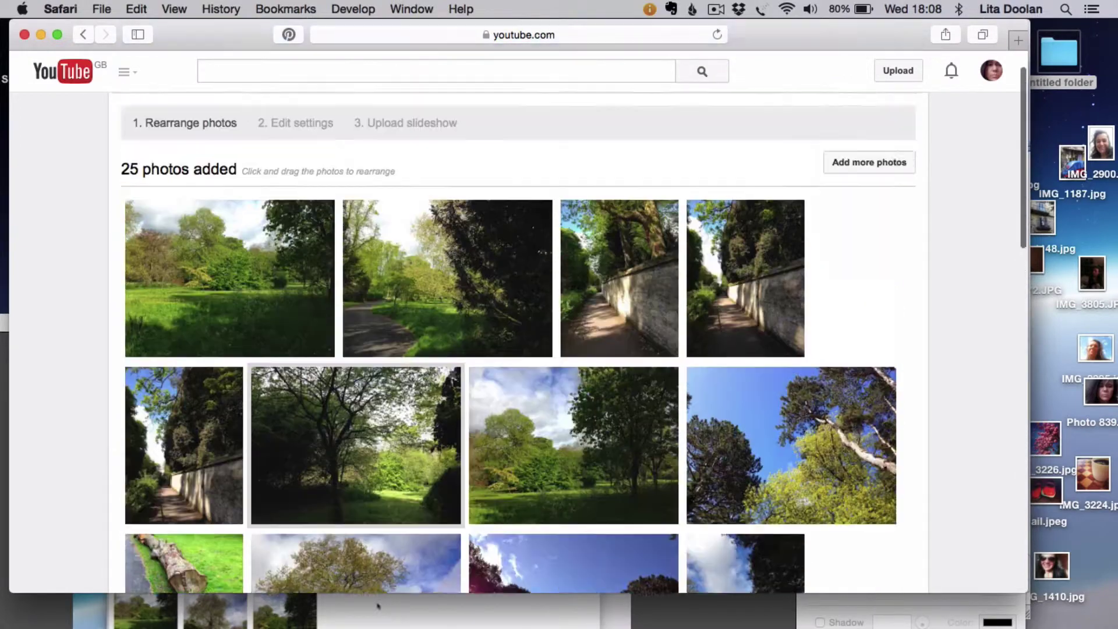
{"action": "scroll", "coordinate": [463, 312], "scroll_direction": "down", "scroll_amount": 15}
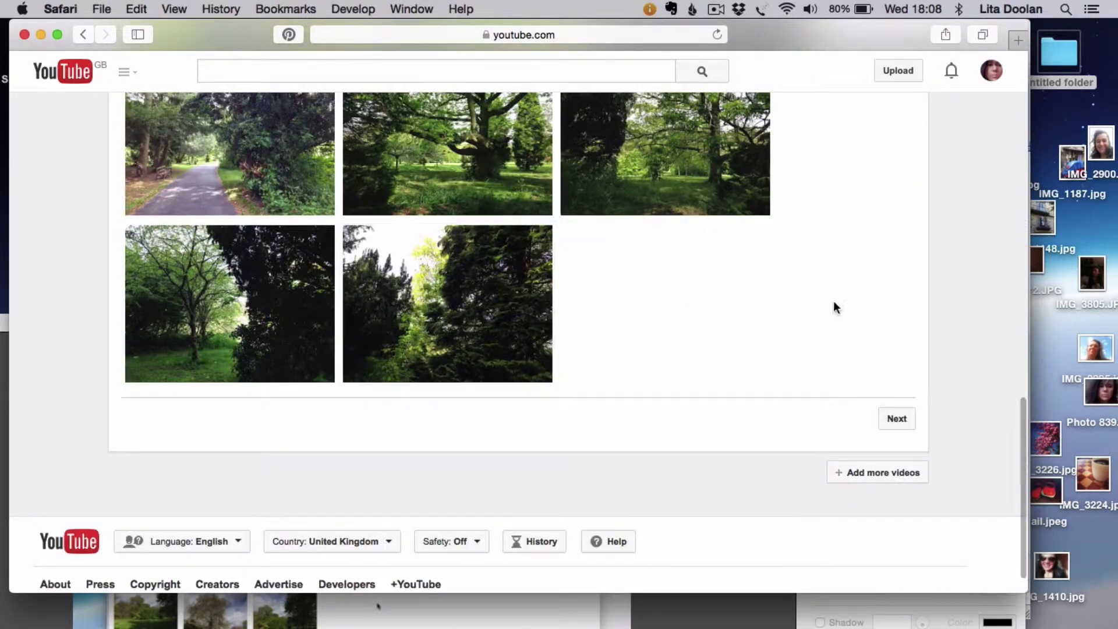
In the slideshow settings, preview Circle and Horizontal Blinds transitions, then return to Crossfade.
{"action": "left_click", "coordinate": [896, 418]}
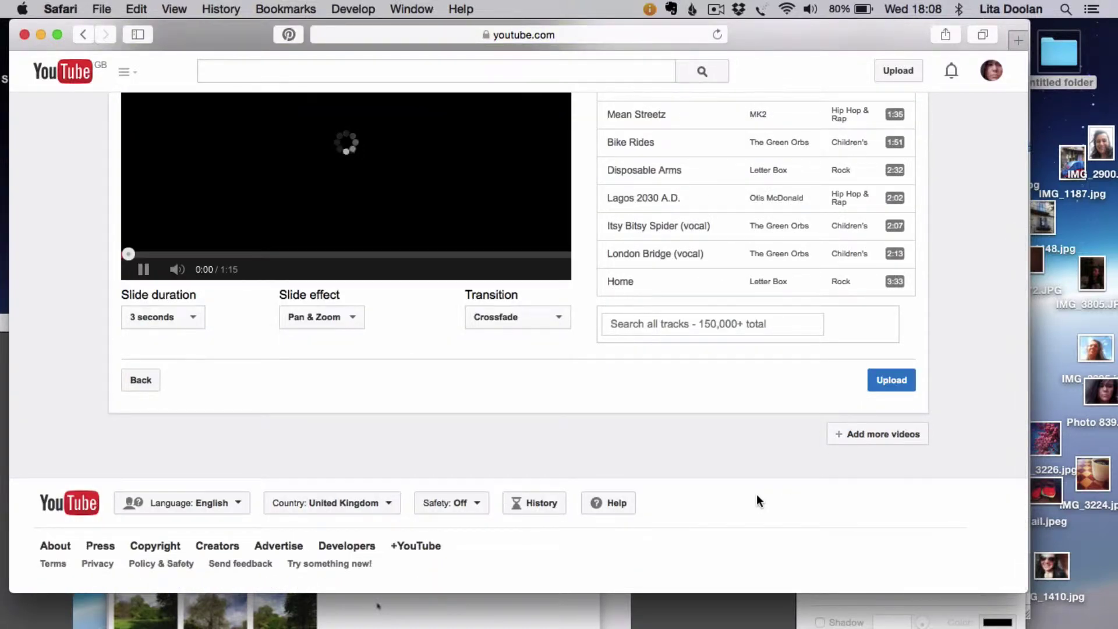
{"action": "scroll", "coordinate": [756, 494], "scroll_direction": "up", "scroll_amount": 3}
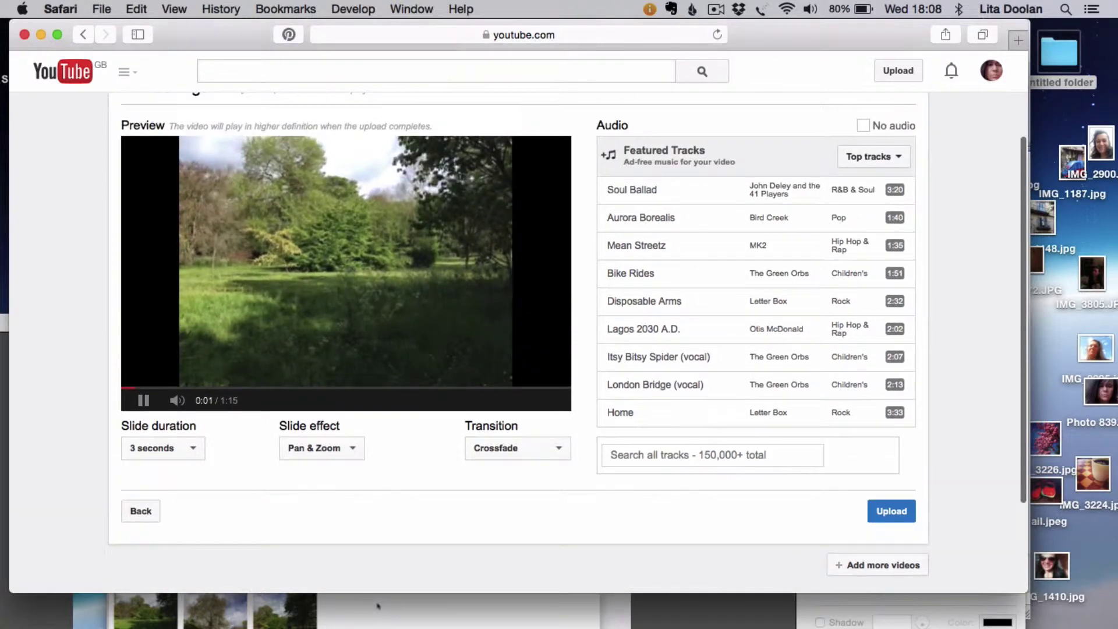
{"action": "scroll", "coordinate": [756, 442], "scroll_direction": "up", "scroll_amount": 1}
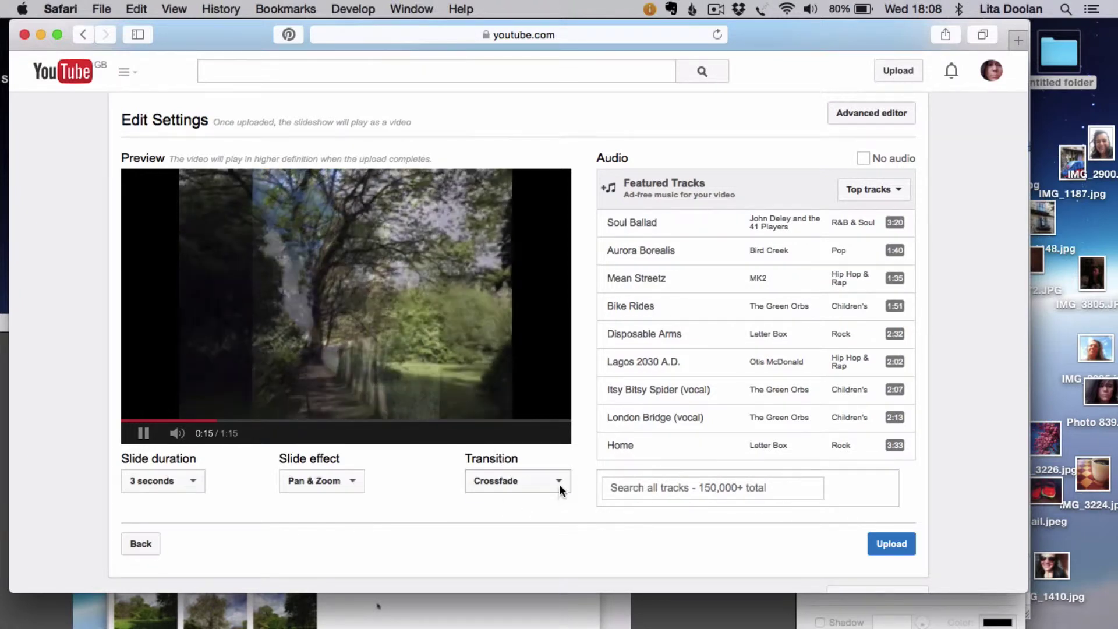
{"action": "left_click", "coordinate": [559, 484]}
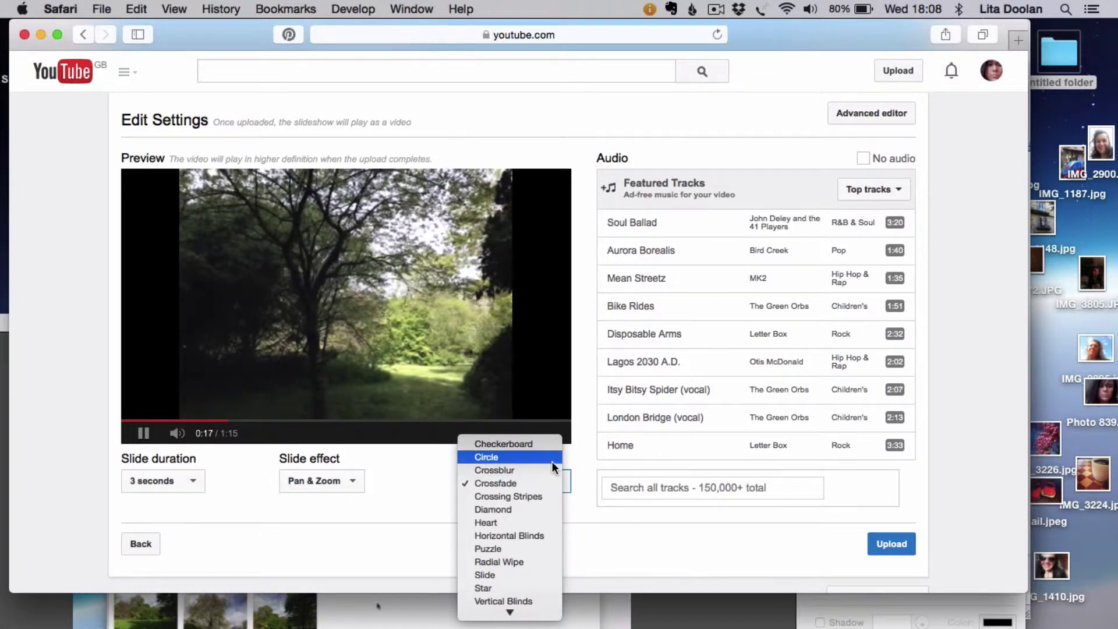
{"action": "left_click", "coordinate": [552, 459]}
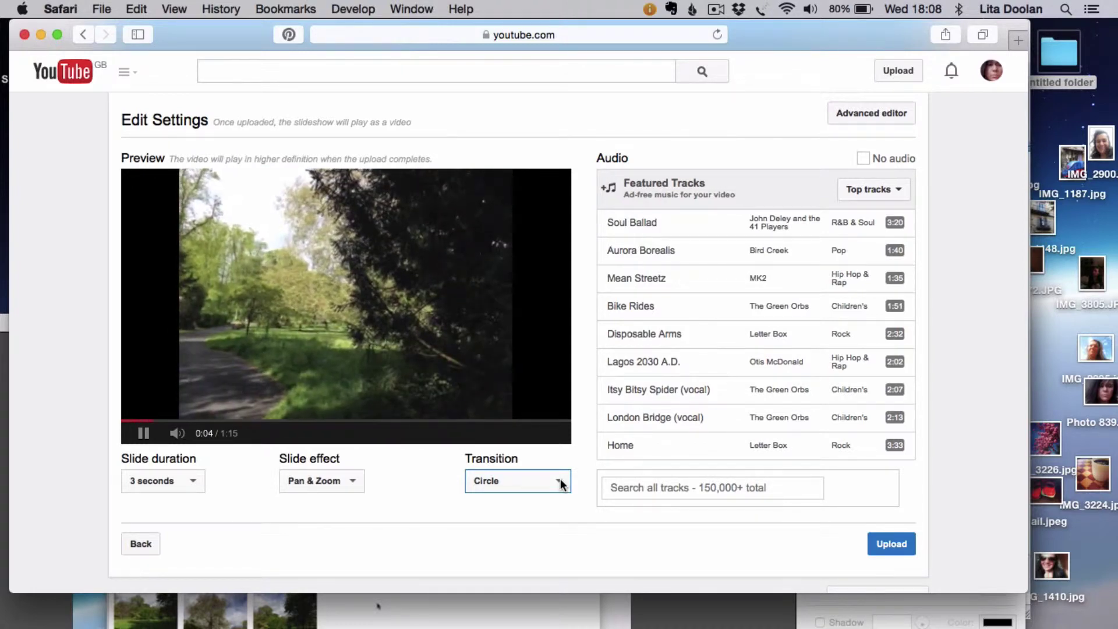
{"action": "left_click", "coordinate": [562, 484]}
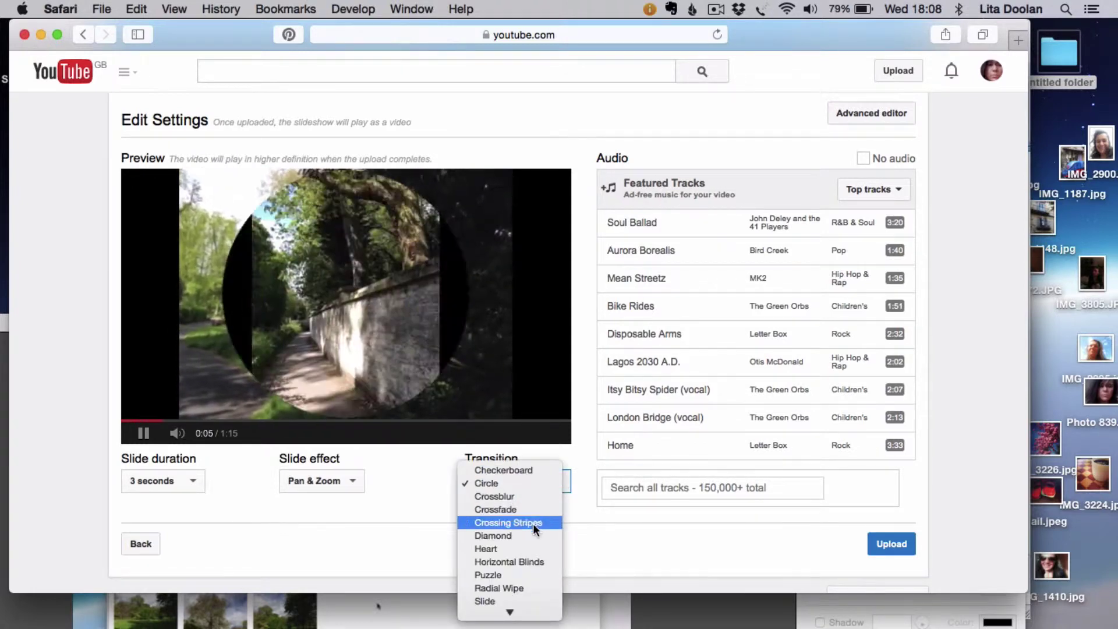
{"action": "left_click", "coordinate": [526, 560]}
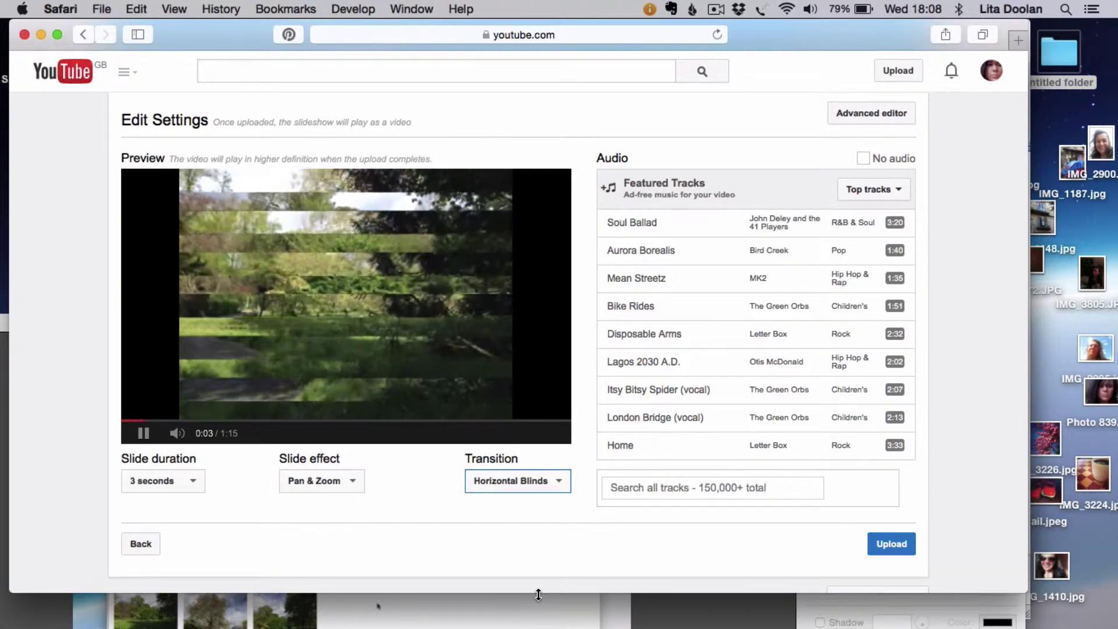
{"action": "left_click", "coordinate": [562, 483]}
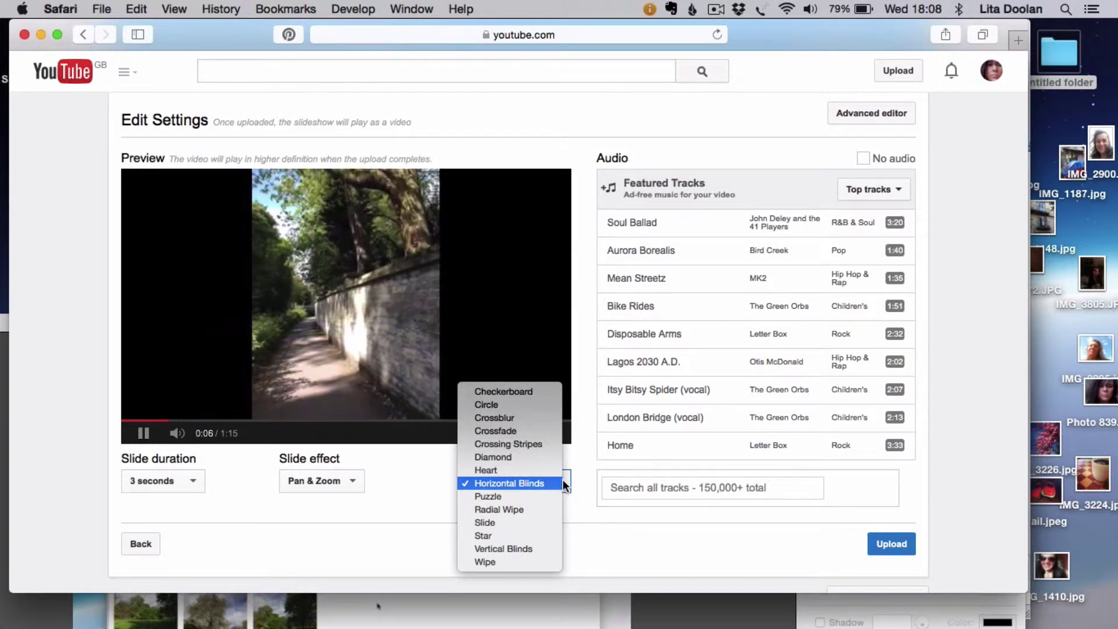
{"action": "left_click", "coordinate": [539, 429]}
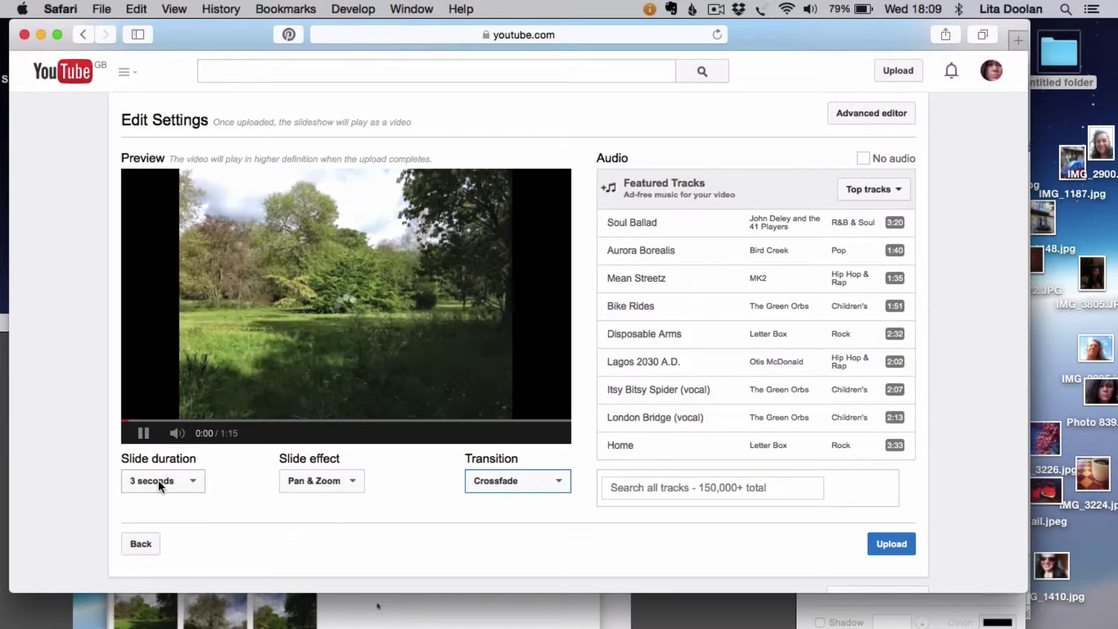
Keep 3-second slides and, after trying None, restore the Pan & Zoom slide effect.
{"action": "left_click", "coordinate": [191, 479]}
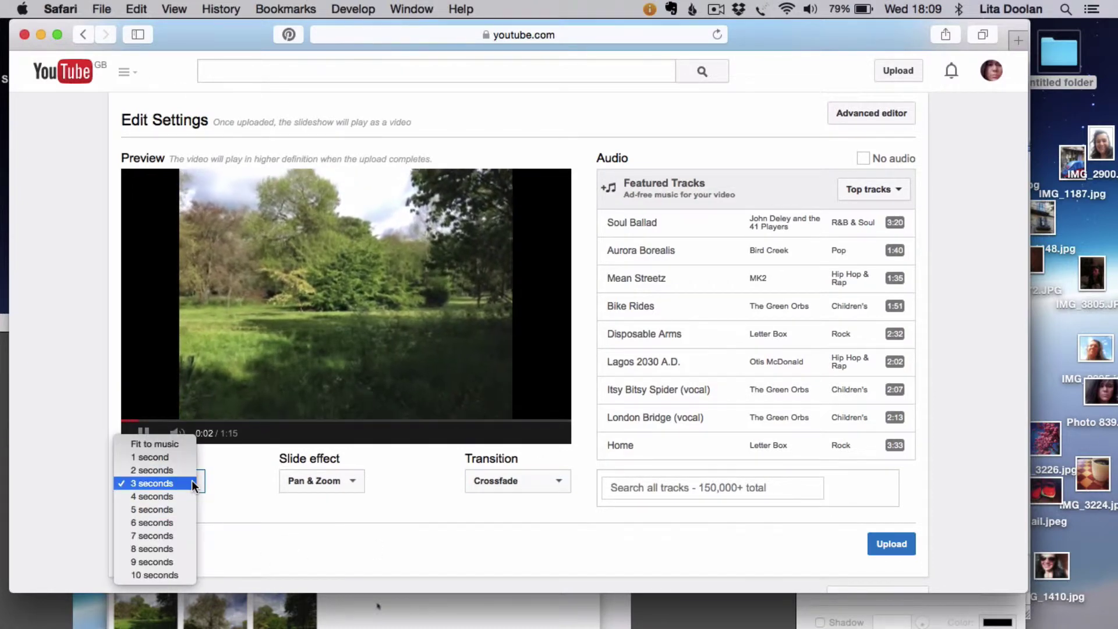
{"action": "left_click", "coordinate": [261, 511]}
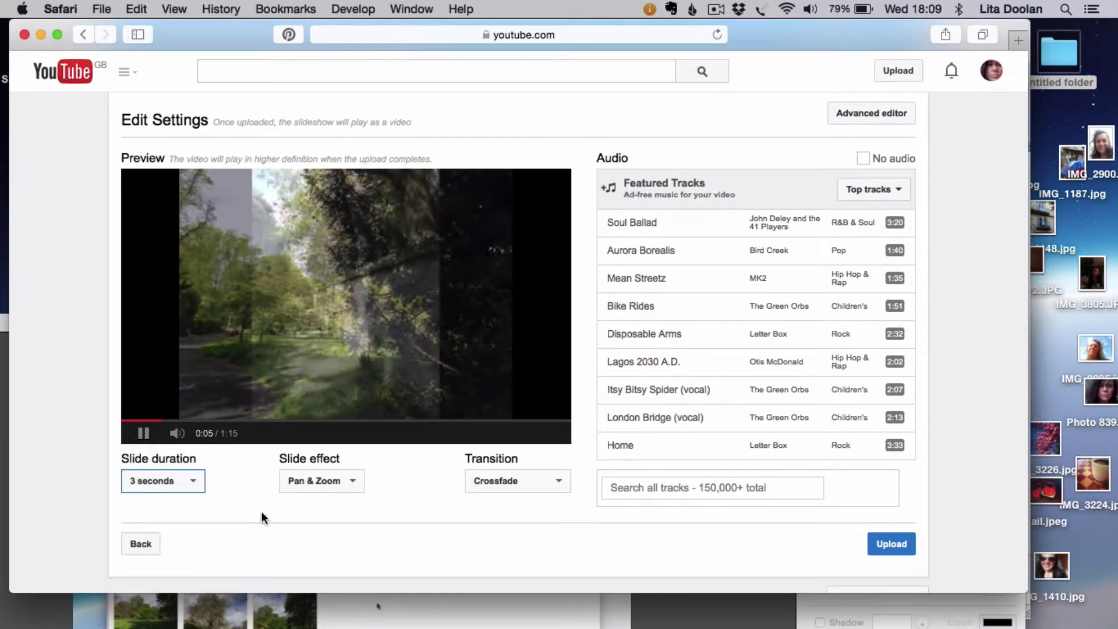
{"action": "left_click", "coordinate": [350, 480]}
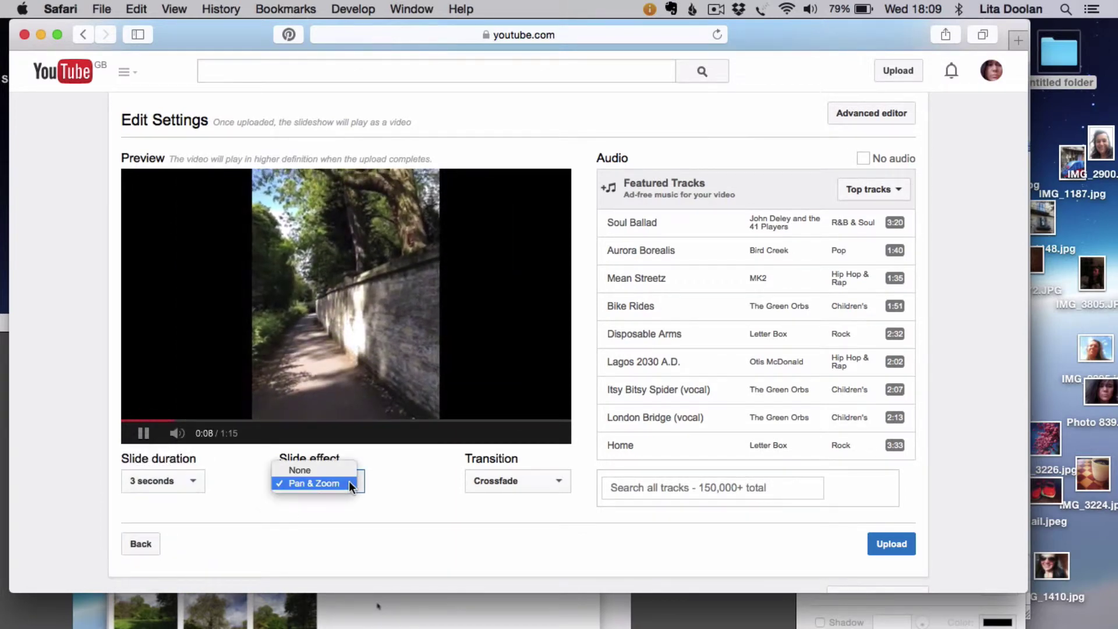
{"action": "left_click", "coordinate": [350, 468]}
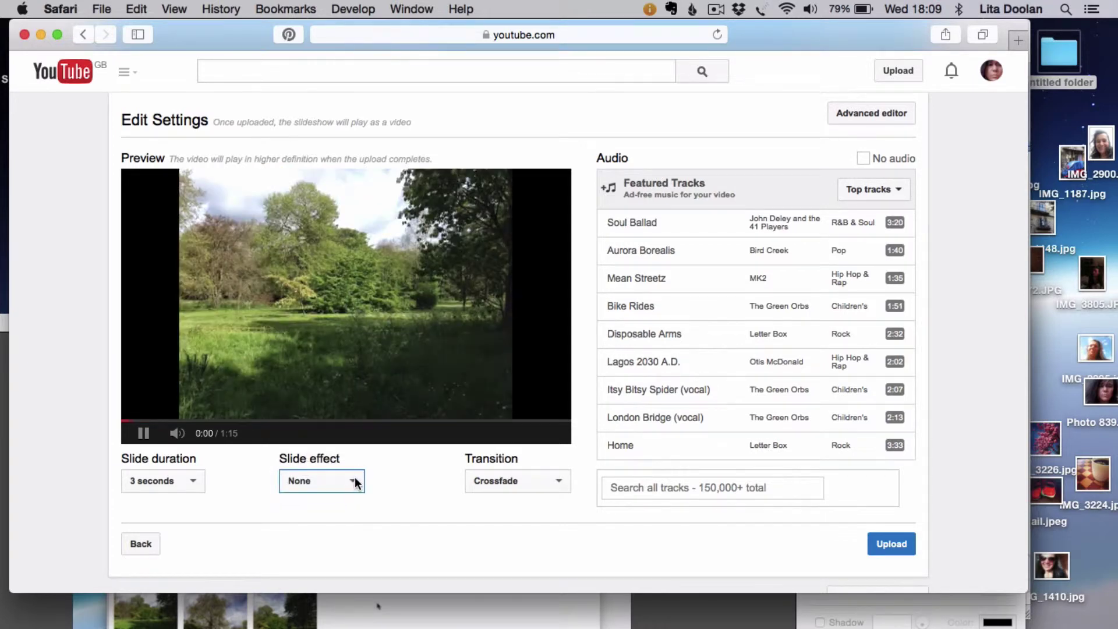
{"action": "left_click", "coordinate": [355, 482]}
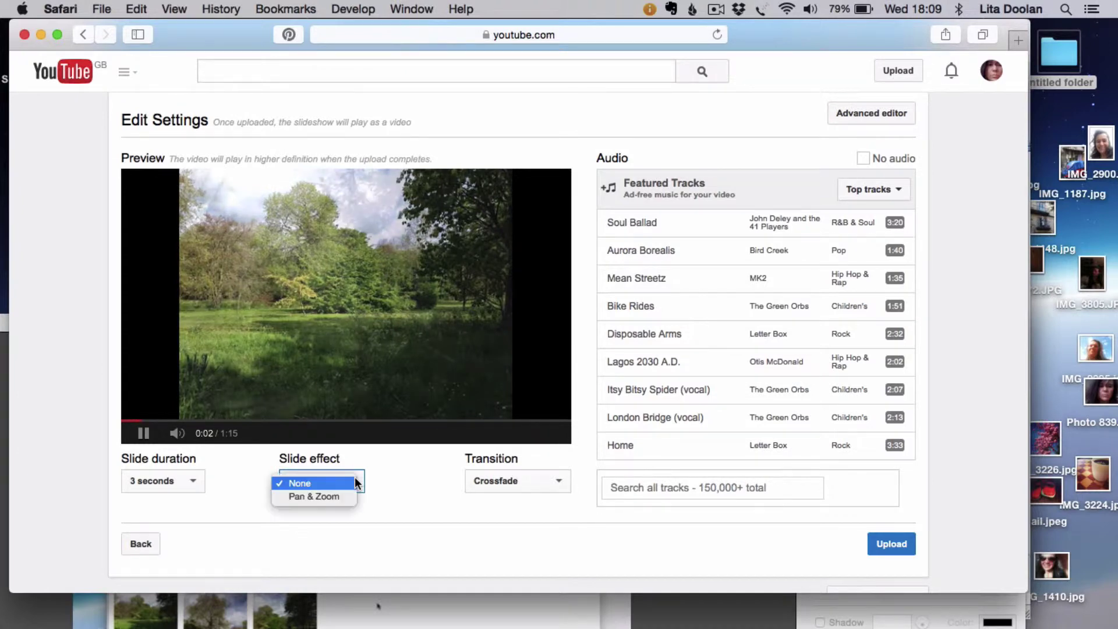
{"action": "left_click", "coordinate": [348, 497]}
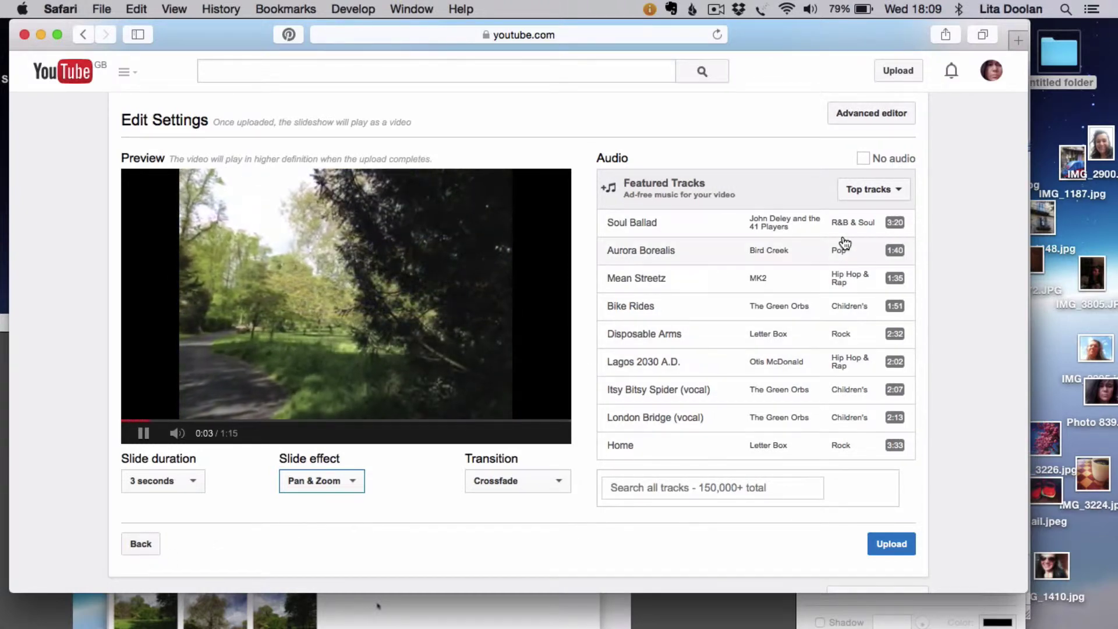
Pick Mozart's Eine Kleine Nachtmusik from the Classical tracks and upload the slideshow.
{"action": "scroll", "coordinate": [841, 243], "scroll_direction": "down", "scroll_amount": 5}
{"action": "scroll", "coordinate": [809, 253], "scroll_direction": "up", "scroll_amount": 8}
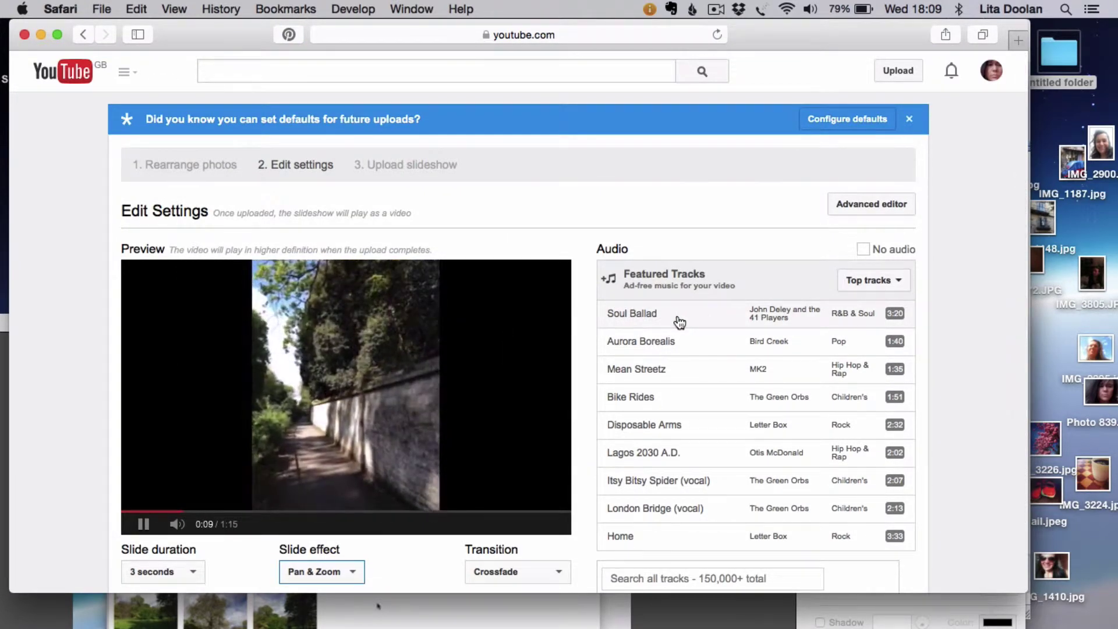
{"action": "left_click", "coordinate": [899, 281]}
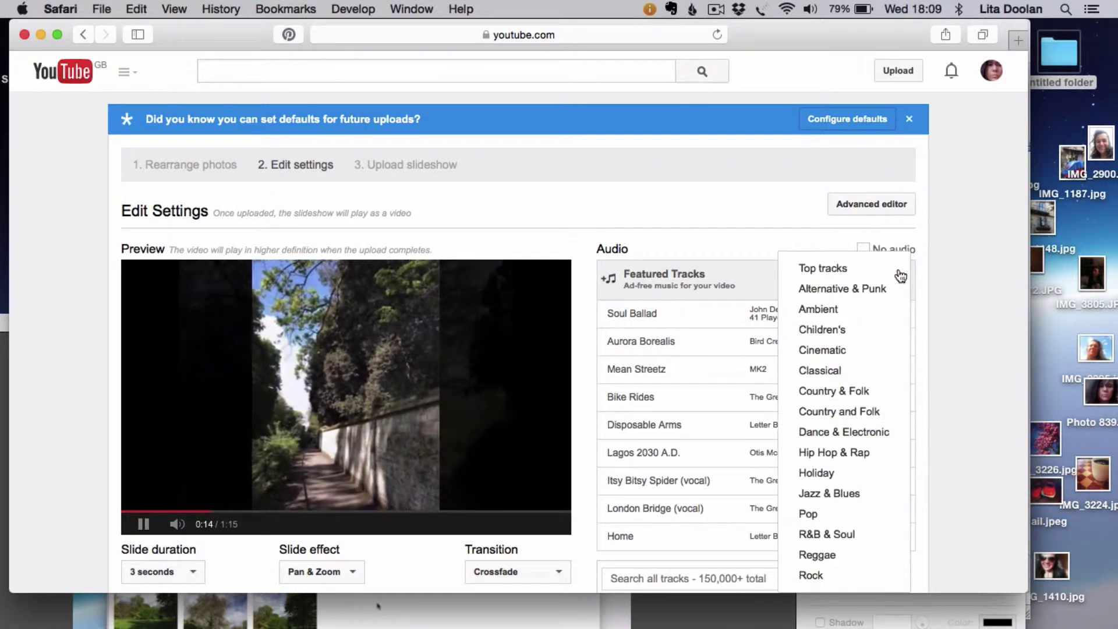
{"action": "left_click", "coordinate": [847, 370]}
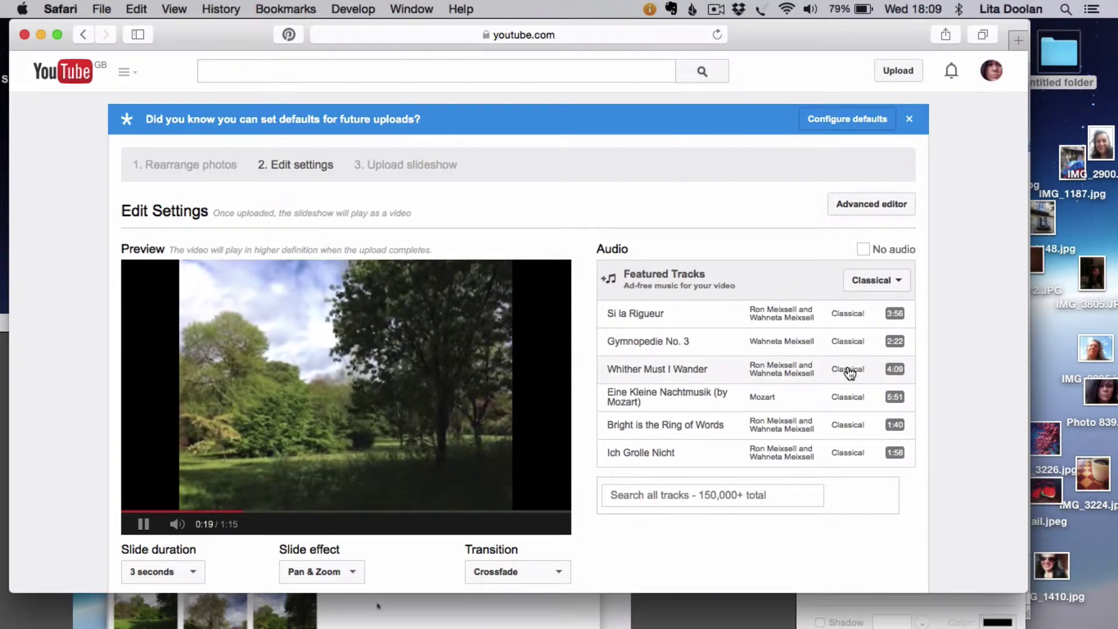
{"action": "left_click", "coordinate": [695, 398]}
{"action": "scroll", "coordinate": [712, 465], "scroll_direction": "down", "scroll_amount": 5}
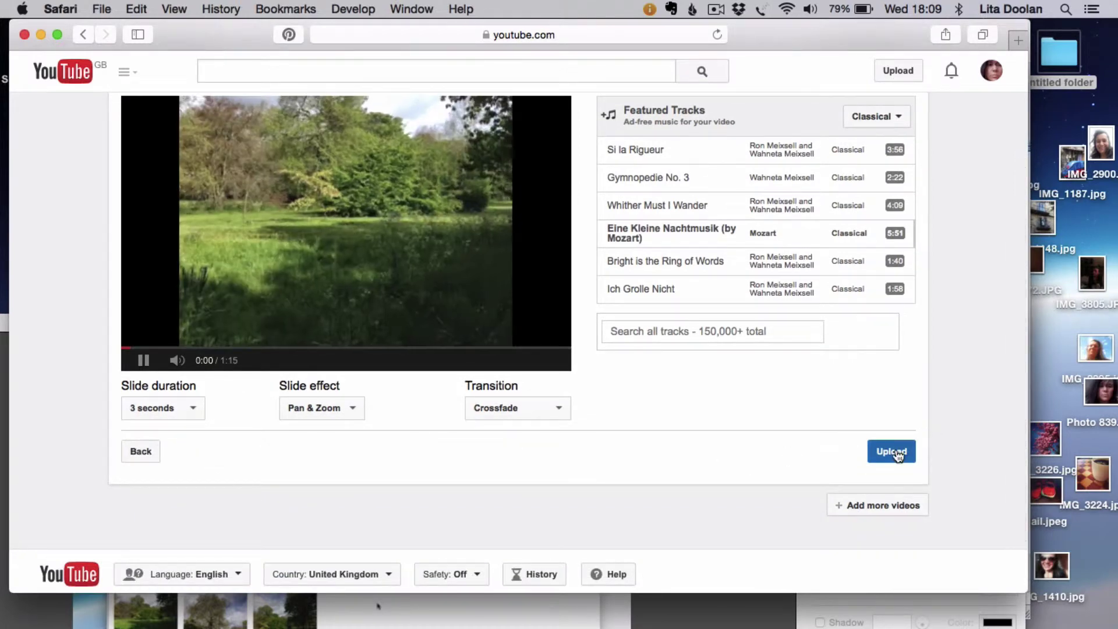
{"action": "left_click", "coordinate": [898, 454]}
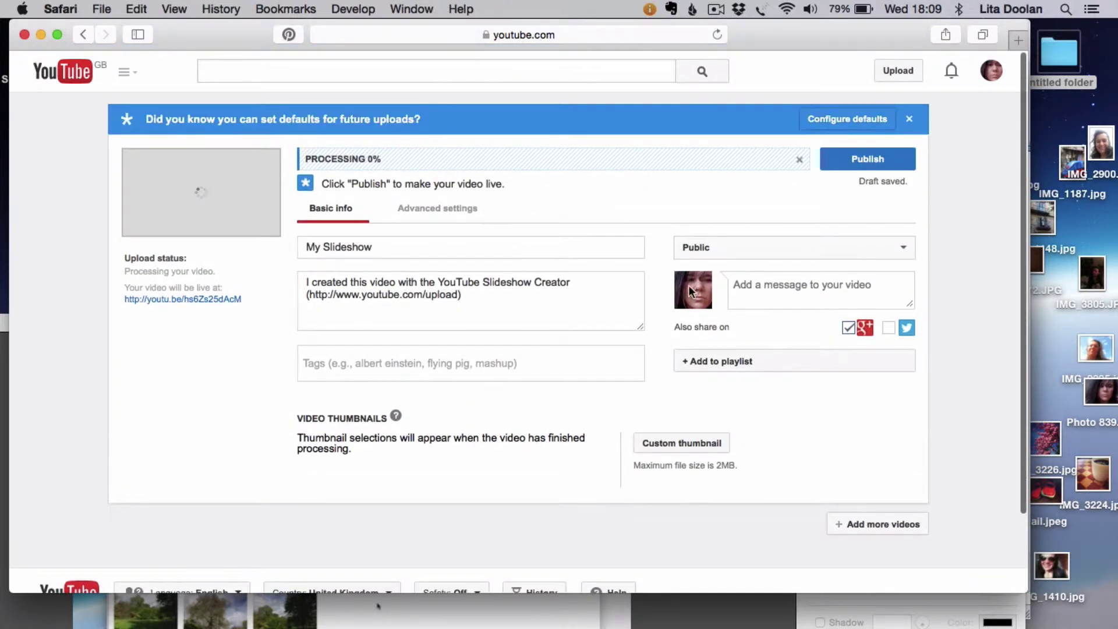
Title the video 'Early Morning in an Arboretum' and describe tall trees in an arboretum.
{"action": "left_click_drag", "start_coordinate": [403, 249], "coordinate": [270, 223]}
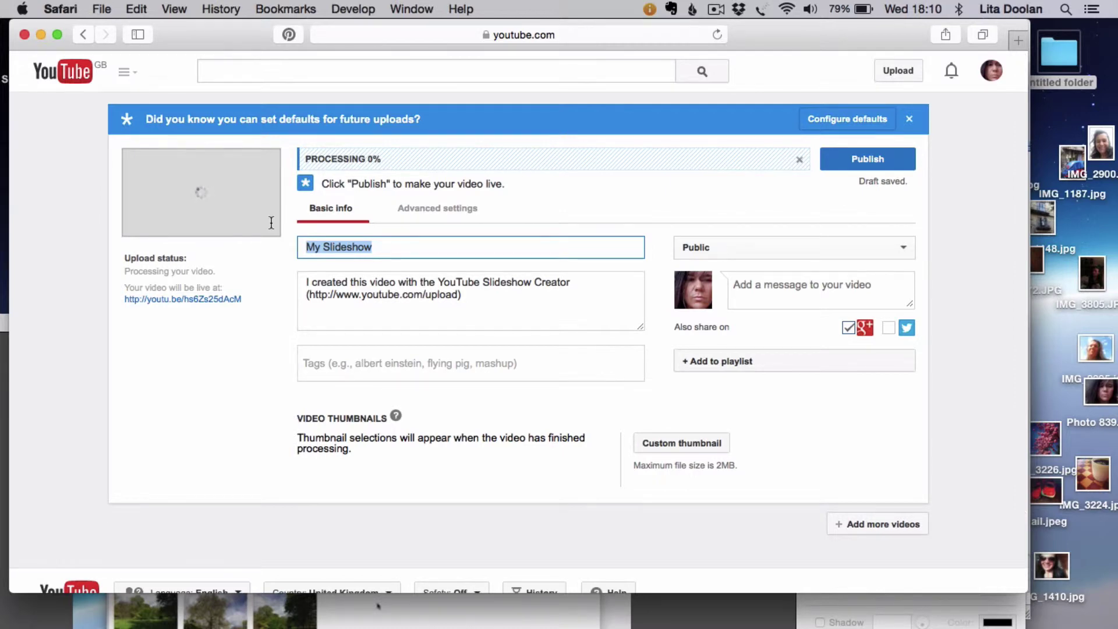
{"action": "type", "text": "Early Mornin"}
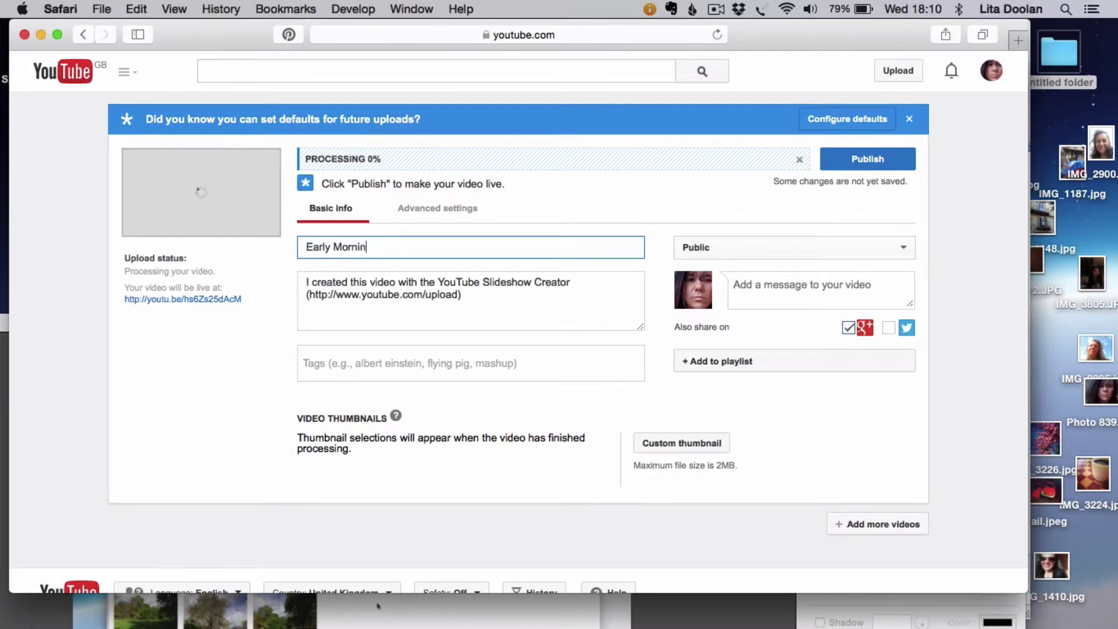
{"action": "type", "text": "g in an "}
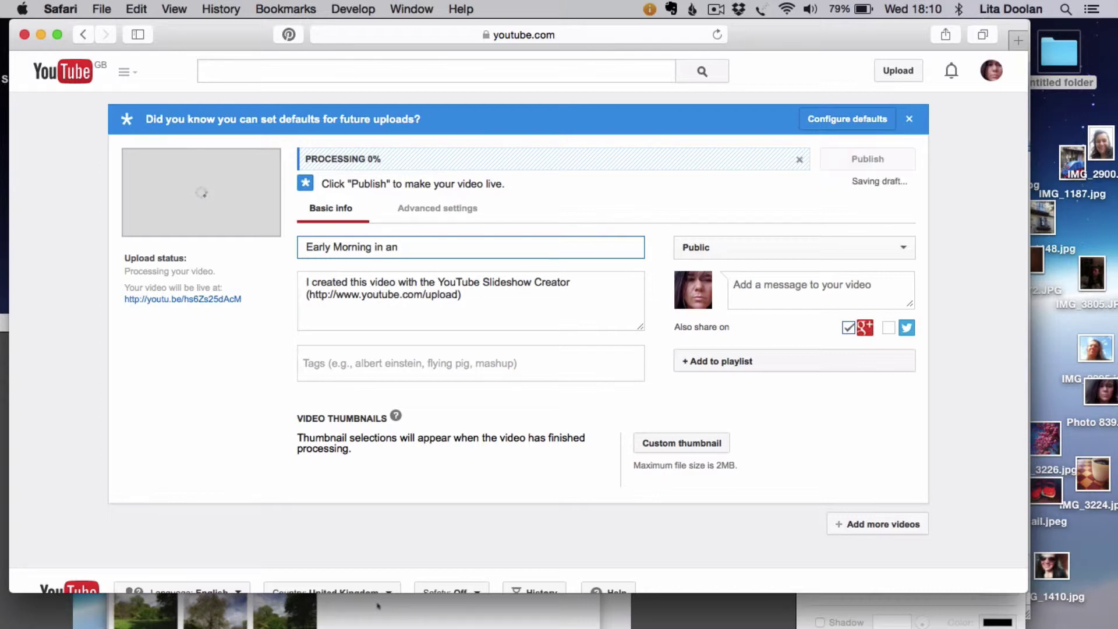
{"action": "type", "text": "Ab"}
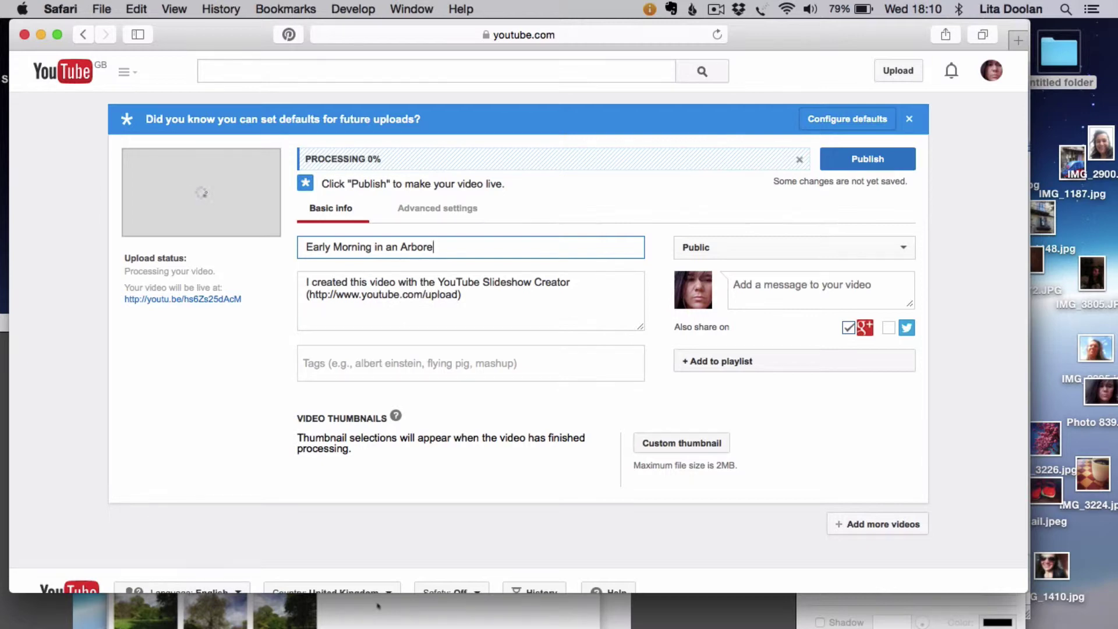
{"action": "key", "text": "Tab"}
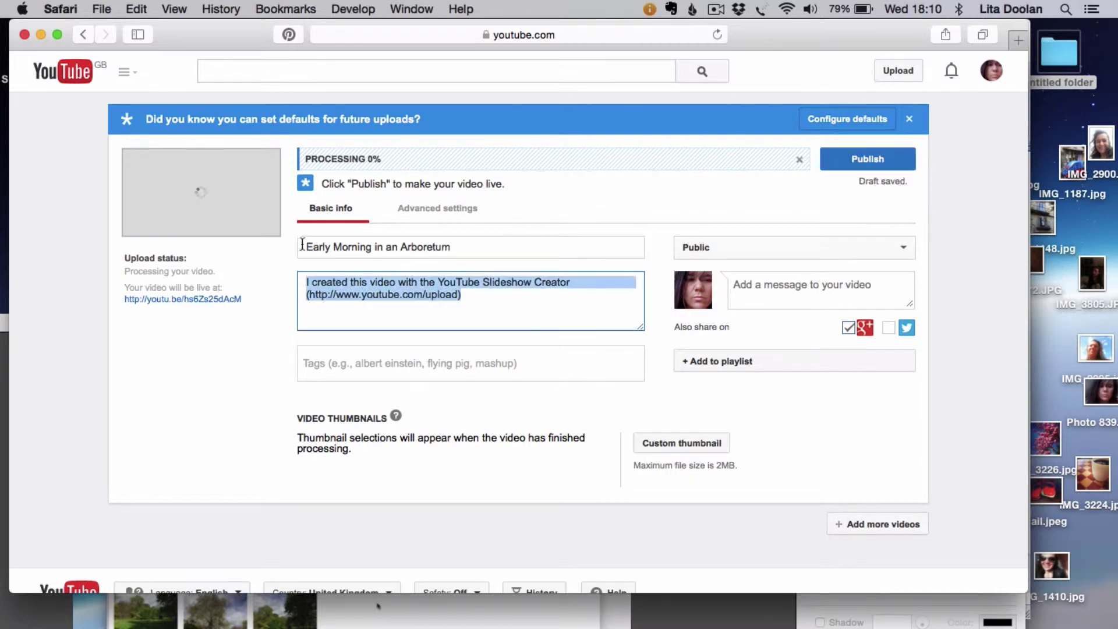
{"action": "type", "text": "Walk"}
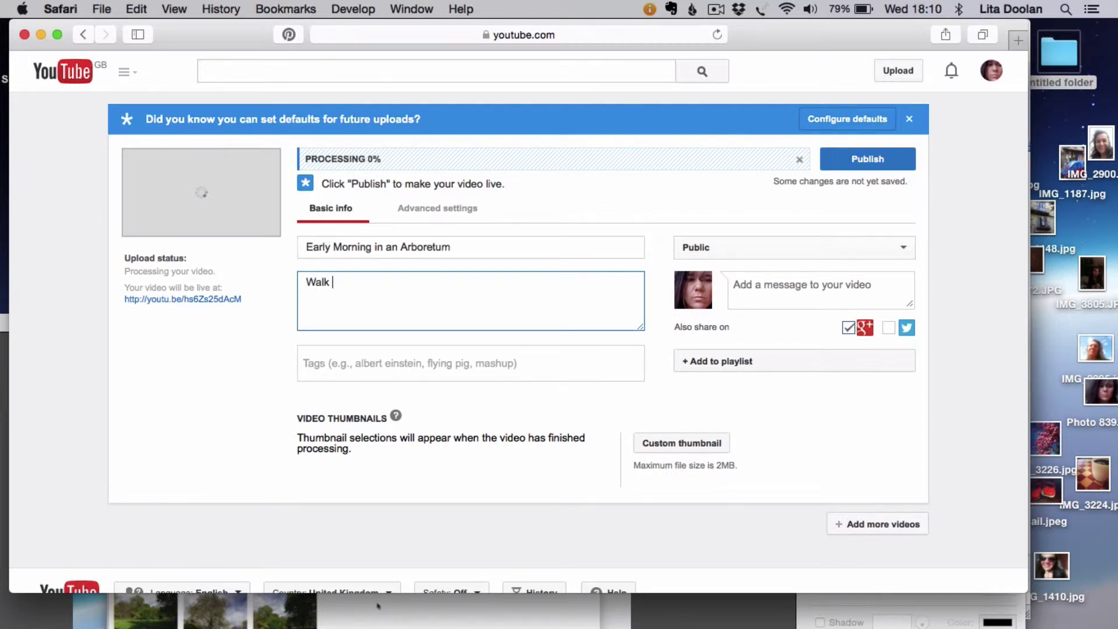
{"action": "type", "text": " through"}
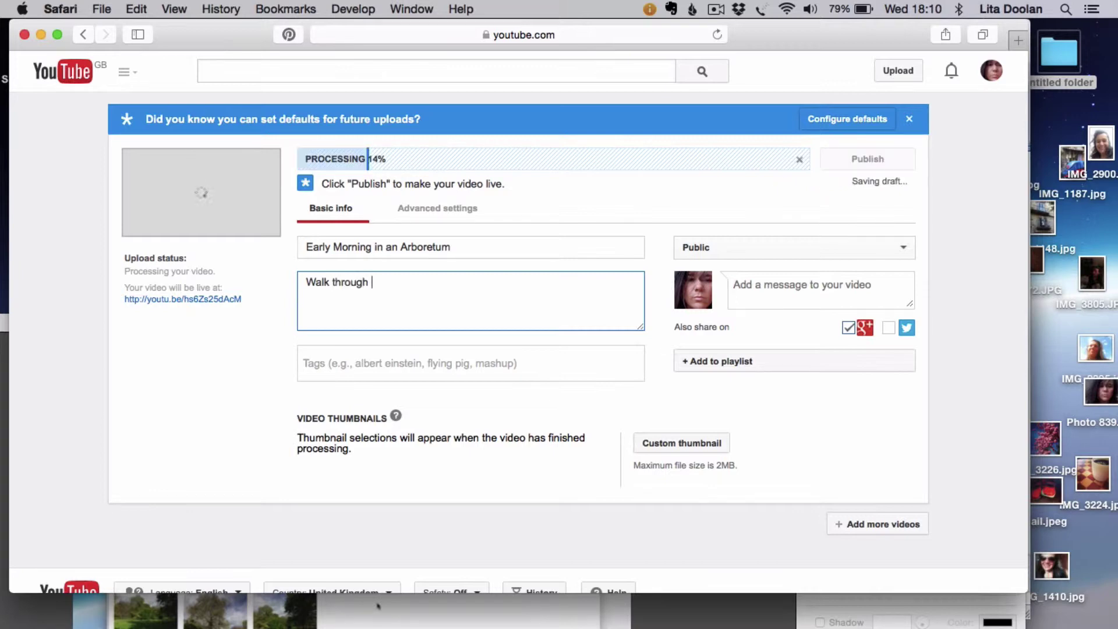
{"action": "type", "text": " the"}
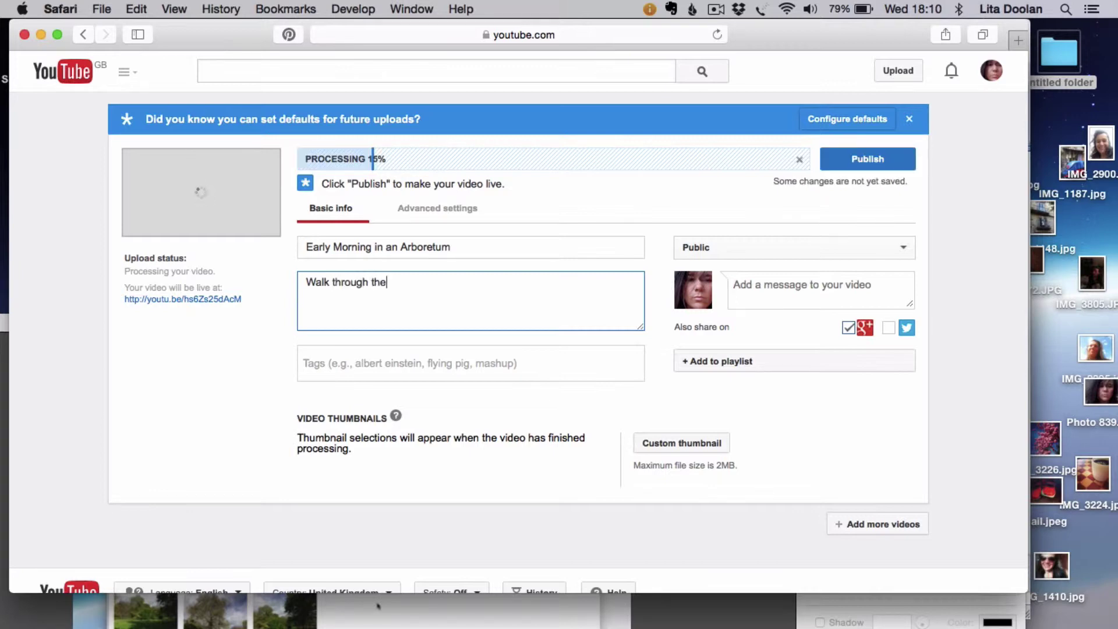
{"action": "type", "text": " beauty of tall trees"}
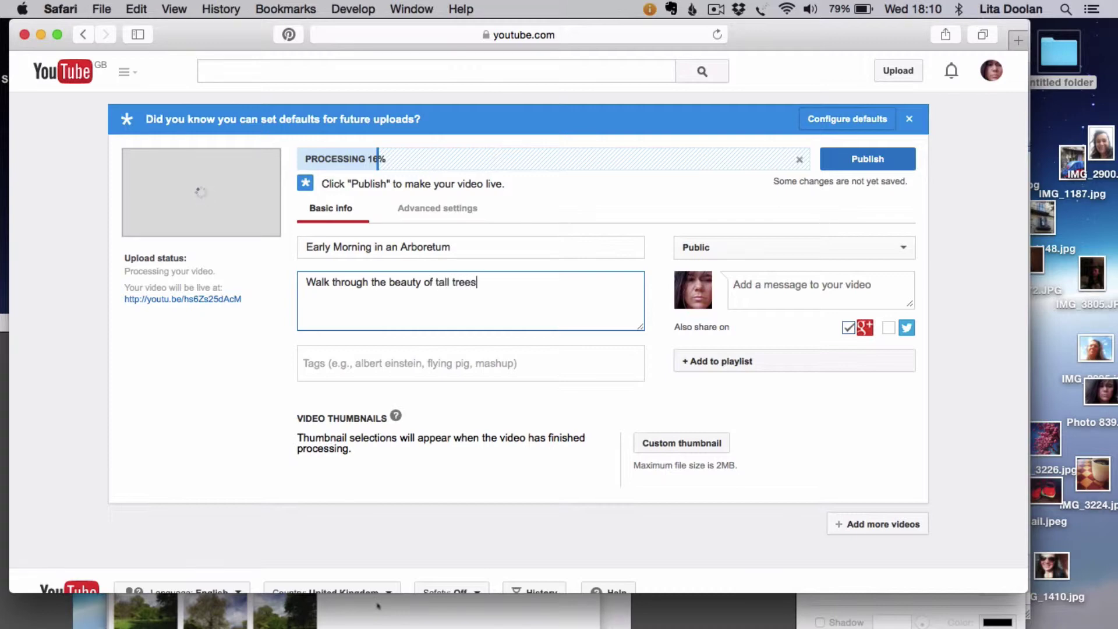
{"action": "type", "text": "ed in an arbor"}
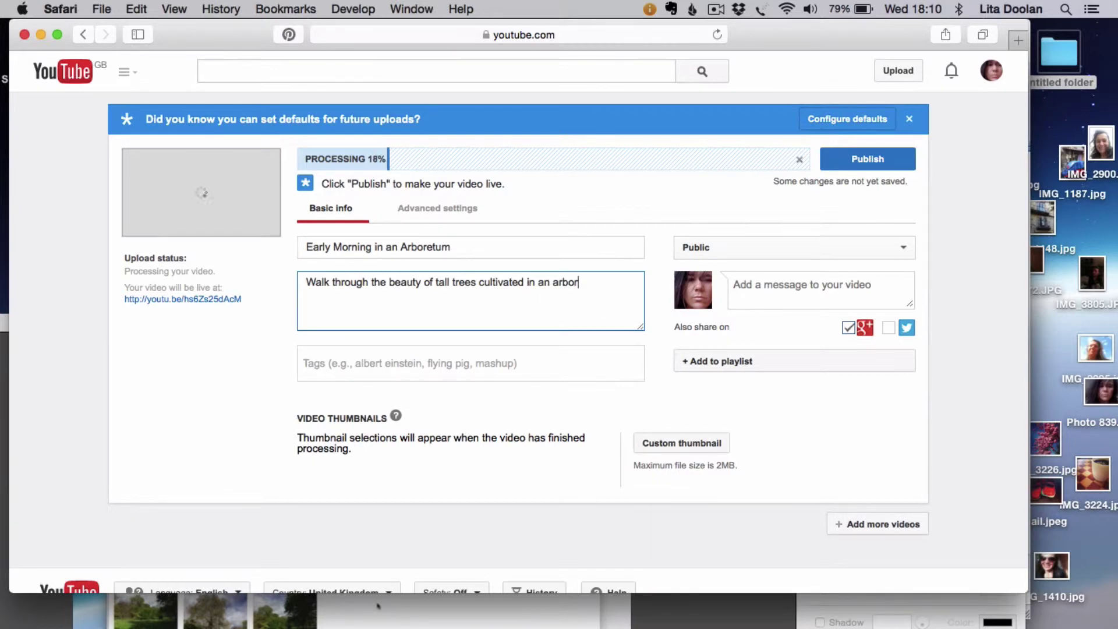
{"action": "type", "text": "etum"}
Add tags nature, environment, ecology, plants, natural history, trees and green, correcting a misspelled 'environment'.
{"action": "left_click", "coordinate": [356, 362]}
{"action": "type", "text": "nature,"}
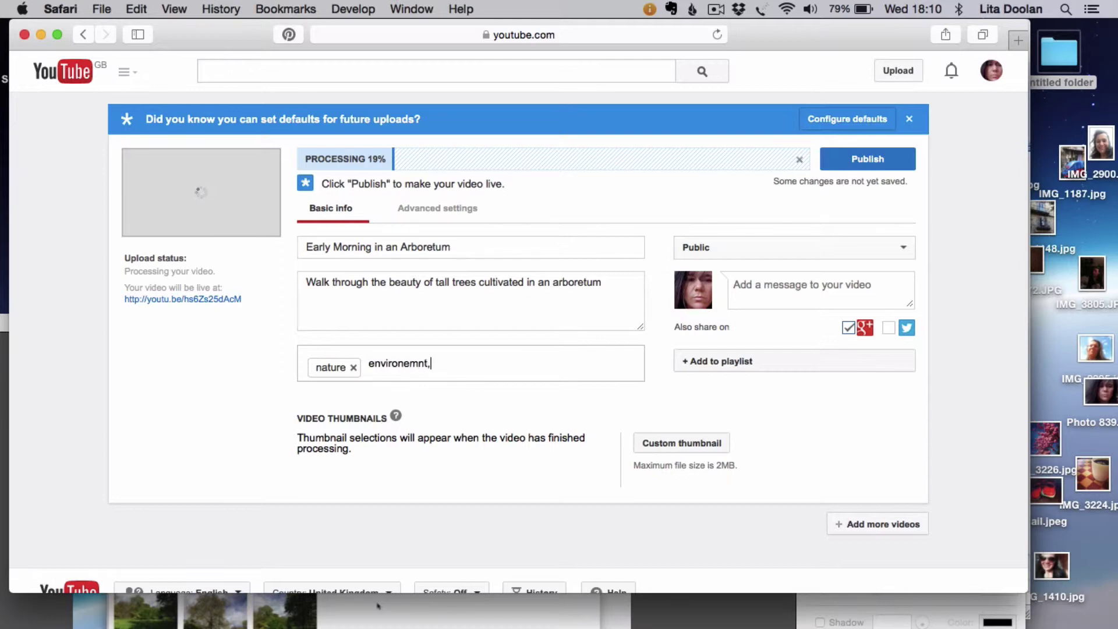
{"action": "key", "text": "BackSpace"}
{"action": "key", "text": "alt+shift+Left"}
{"action": "type", "text": "envi"}
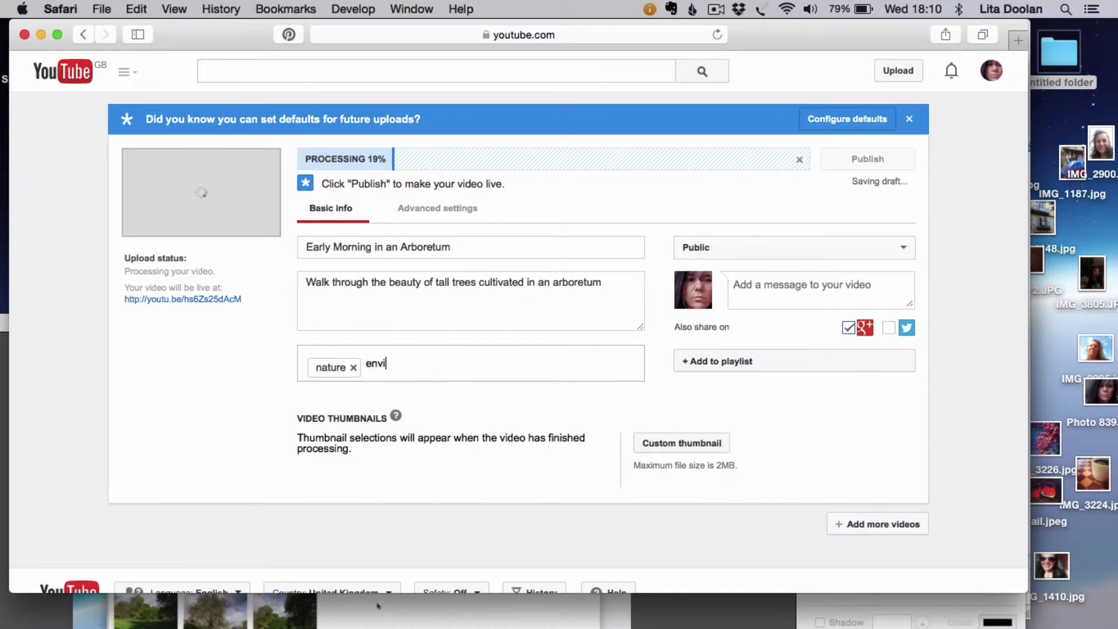
{"action": "type", "text": "ronment,ecology,"}
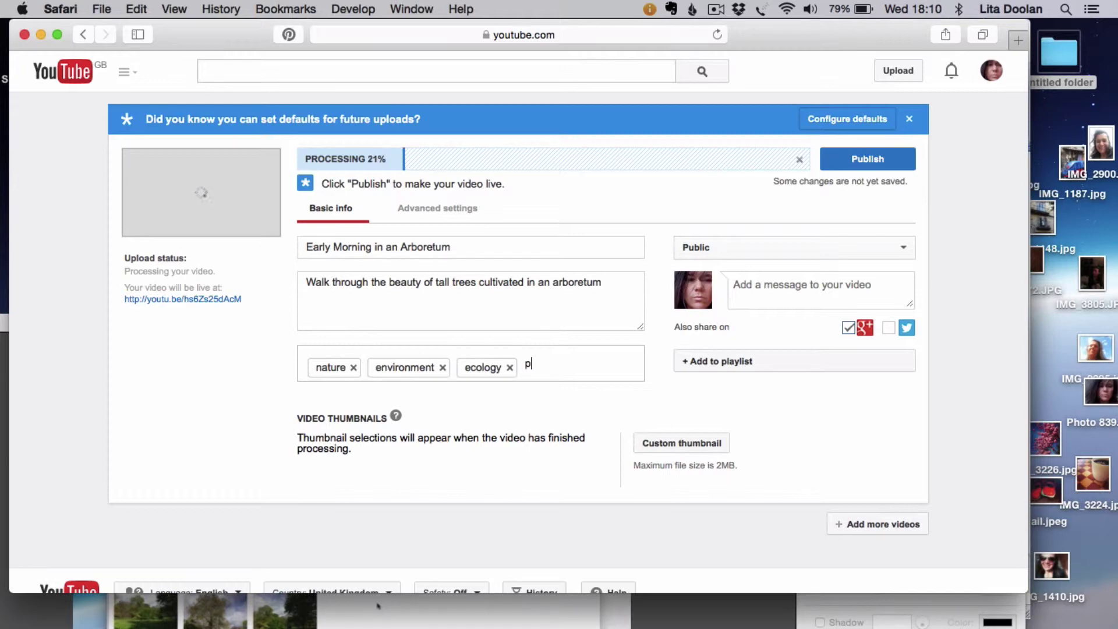
{"action": "type", "text": "plants"}
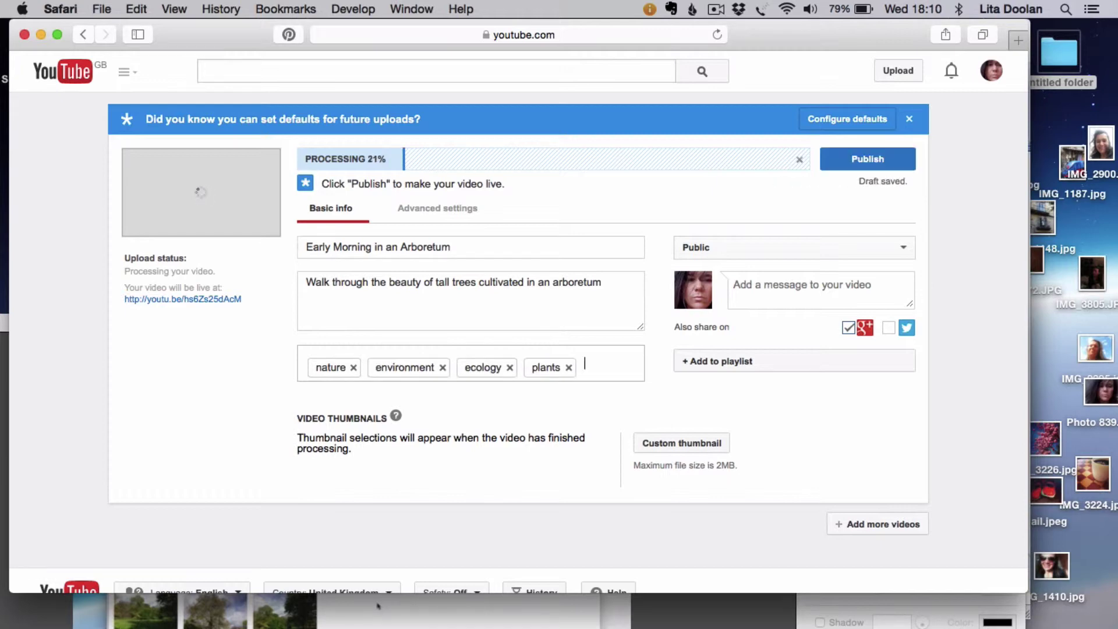
{"action": "type", "text": ",natura"}
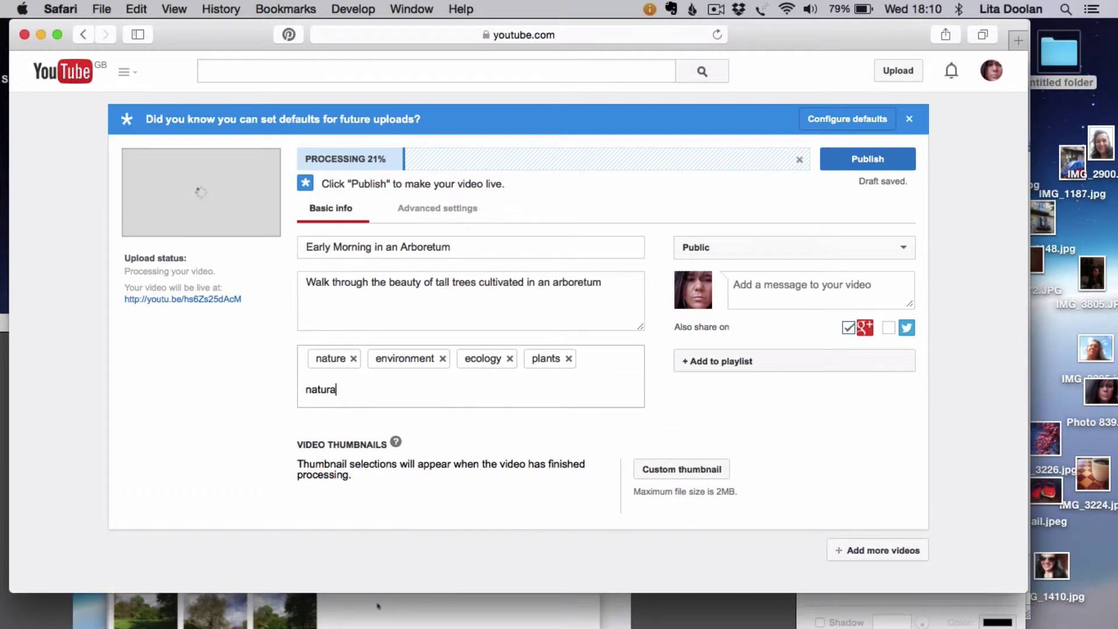
{"action": "type", "text": "l history"}
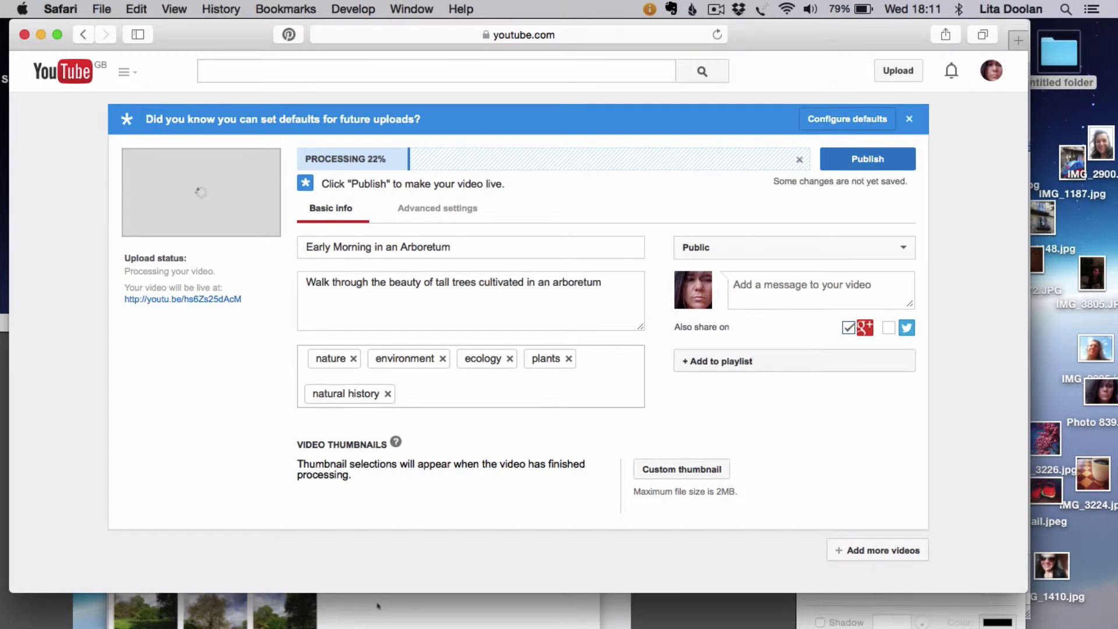
{"action": "type", "text": ",trees,"}
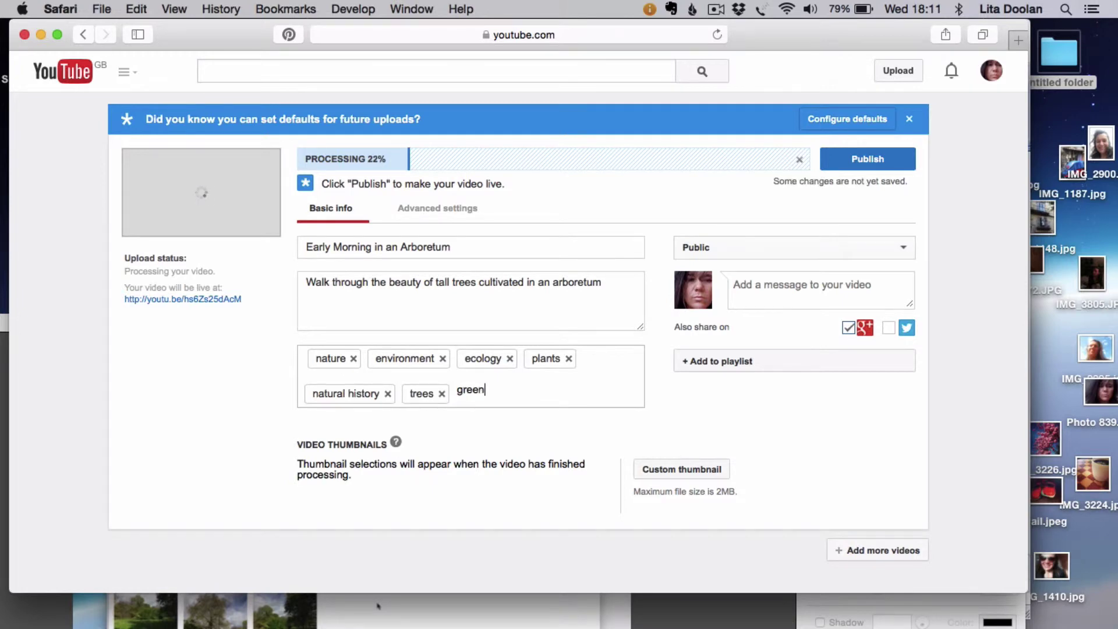
{"action": "type", "text": "green,"}
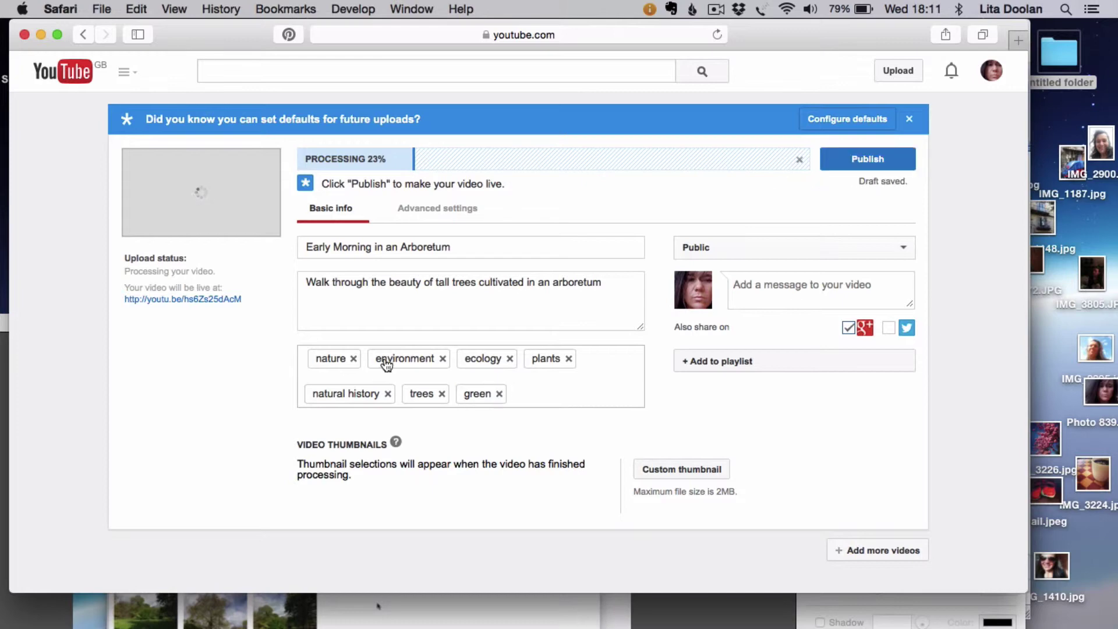
Enter the share message "Stay connected pleease subscribe if you have enjoyed this video".
{"action": "left_click", "coordinate": [783, 287]}
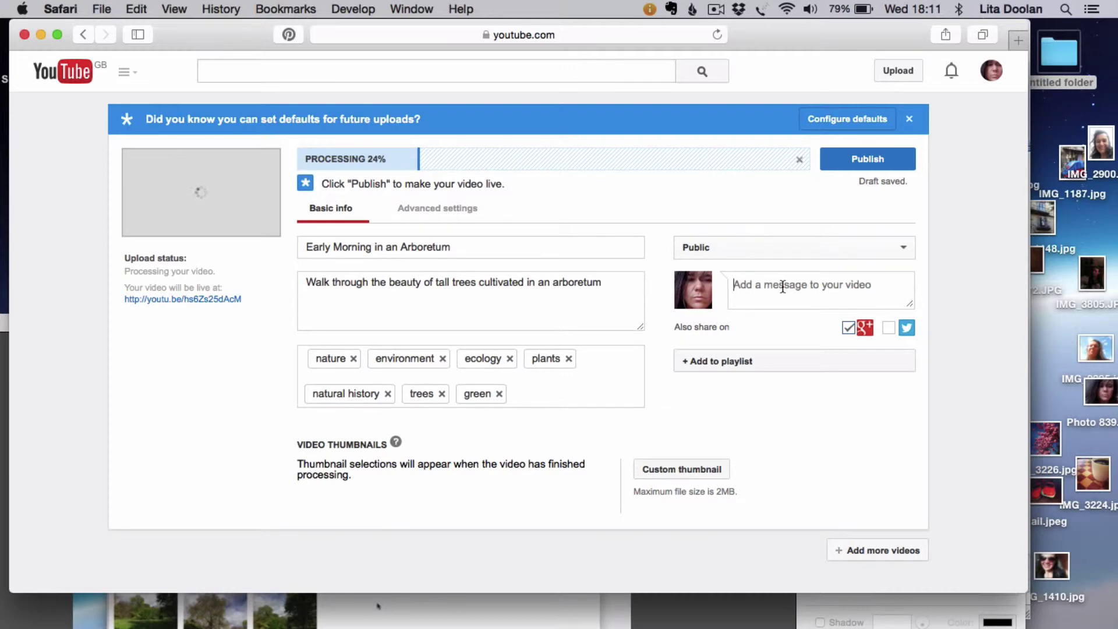
{"action": "type", "text": "Stay connec"}
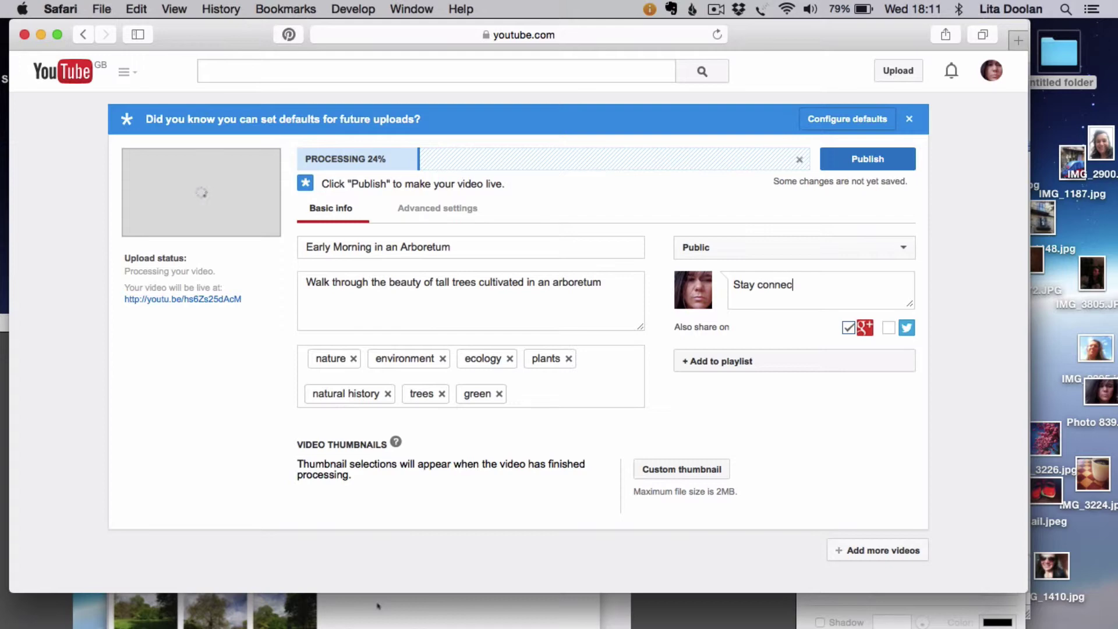
{"action": "type", "text": "ted pleease subscri"}
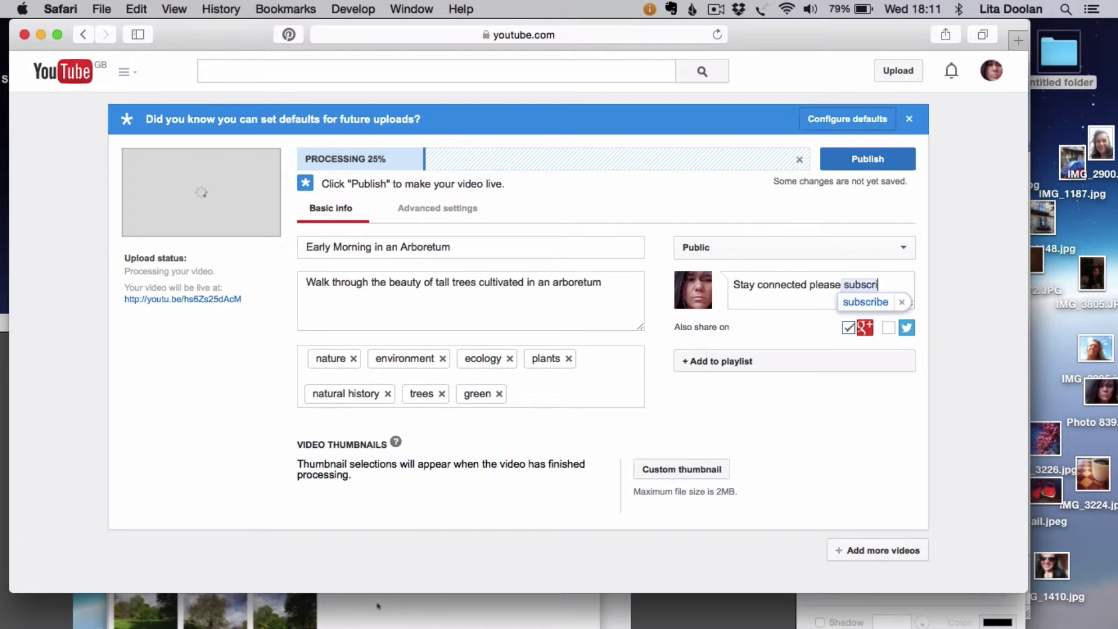
{"action": "type", "text": "be if you have "}
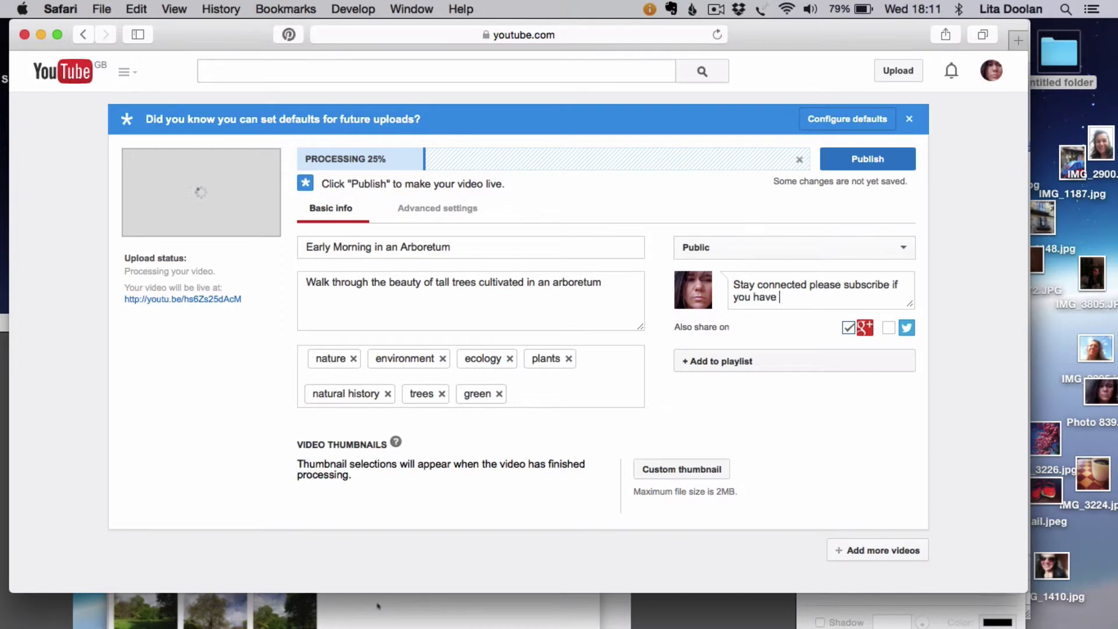
{"action": "type", "text": "enjoyed this vi"}
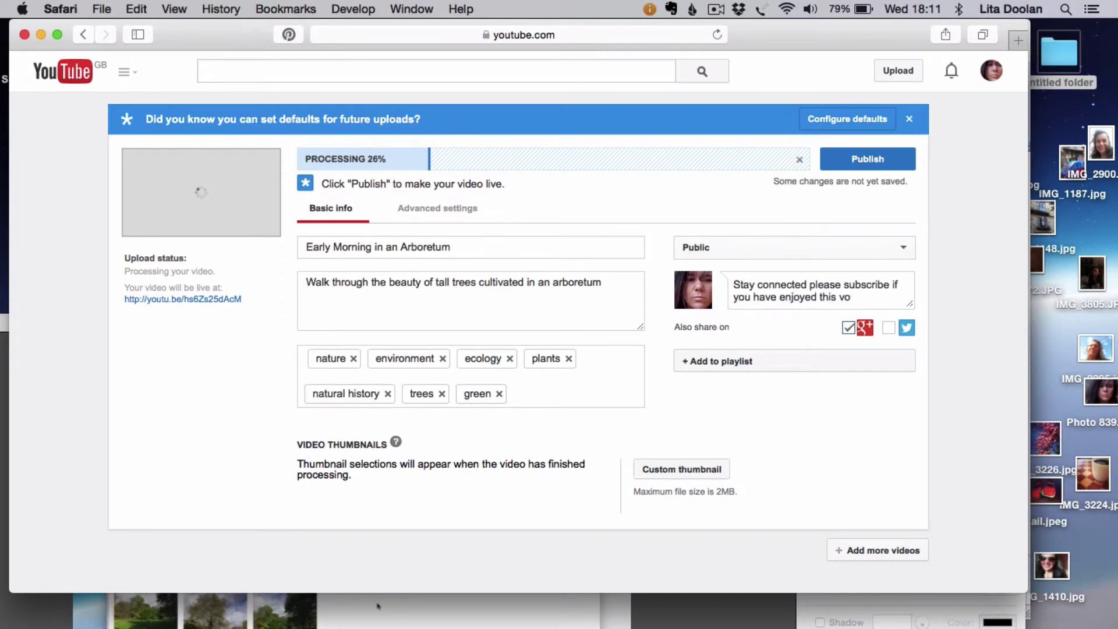
{"action": "type", "text": "deo"}
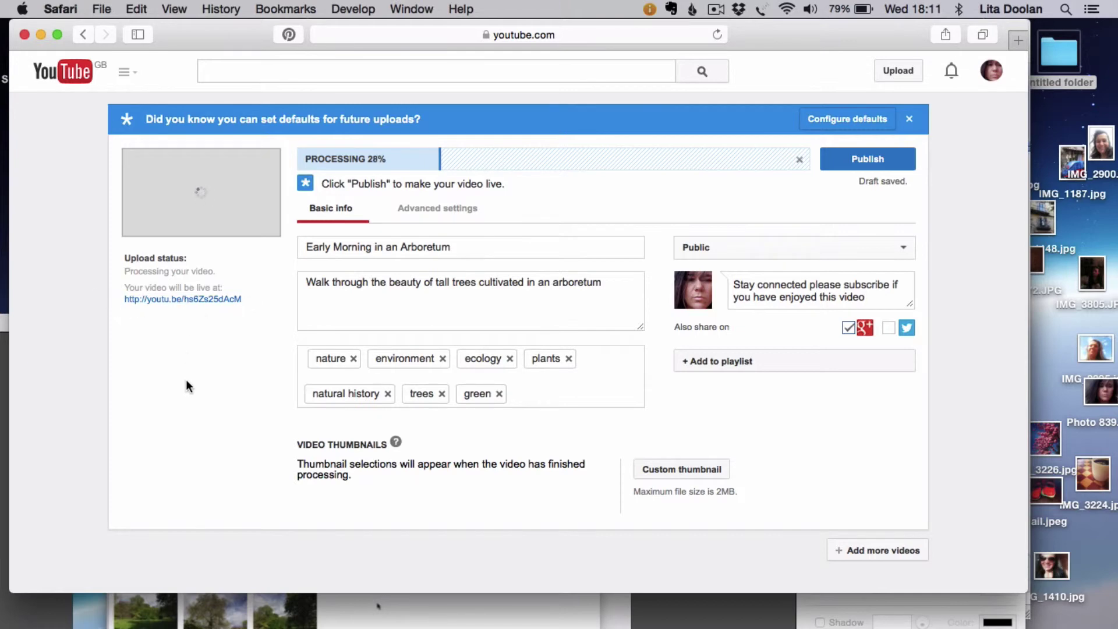
Upload the Desktop field photo IMG_1482.JPG as the video's custom thumbnail.
{"action": "scroll", "coordinate": [187, 380], "scroll_direction": "down", "scroll_amount": 3}
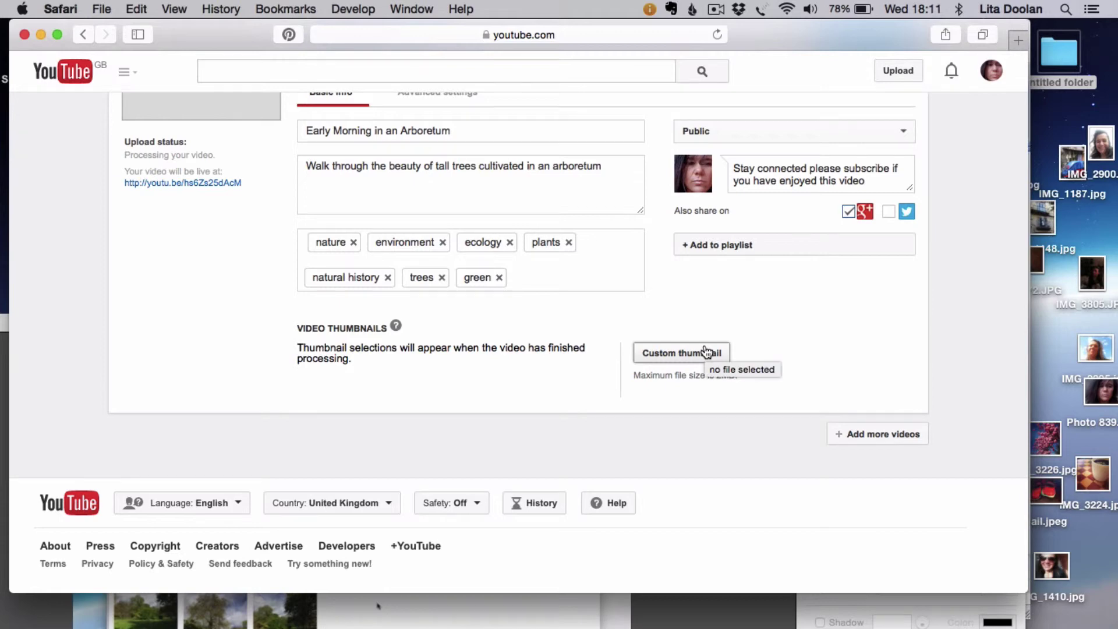
{"action": "scroll", "coordinate": [706, 352], "scroll_direction": "up", "scroll_amount": 2}
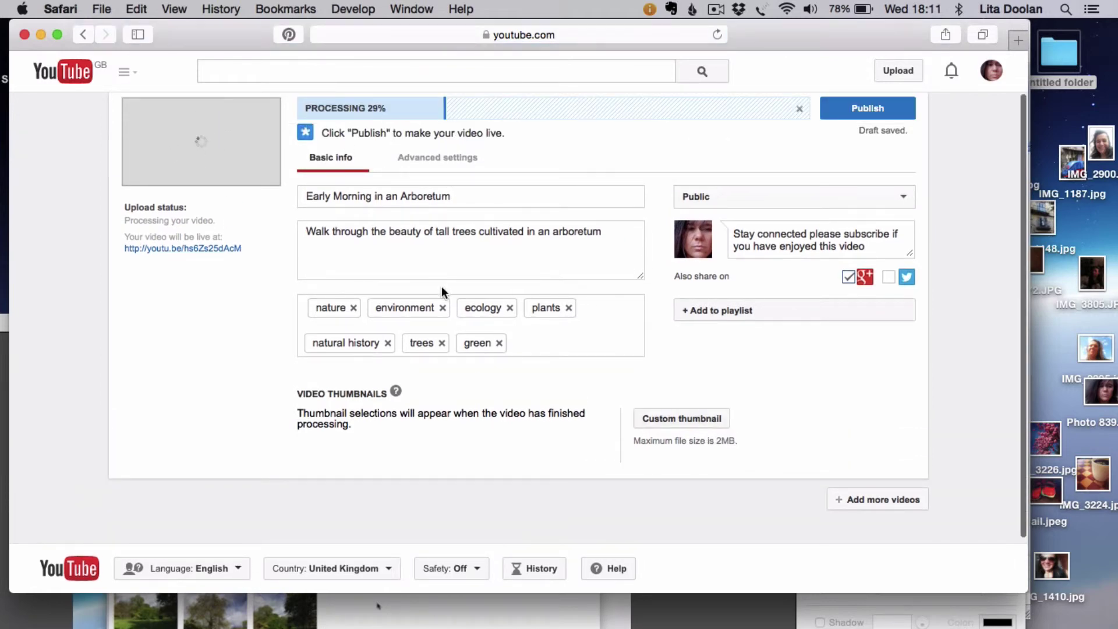
{"action": "left_click", "coordinate": [703, 420]}
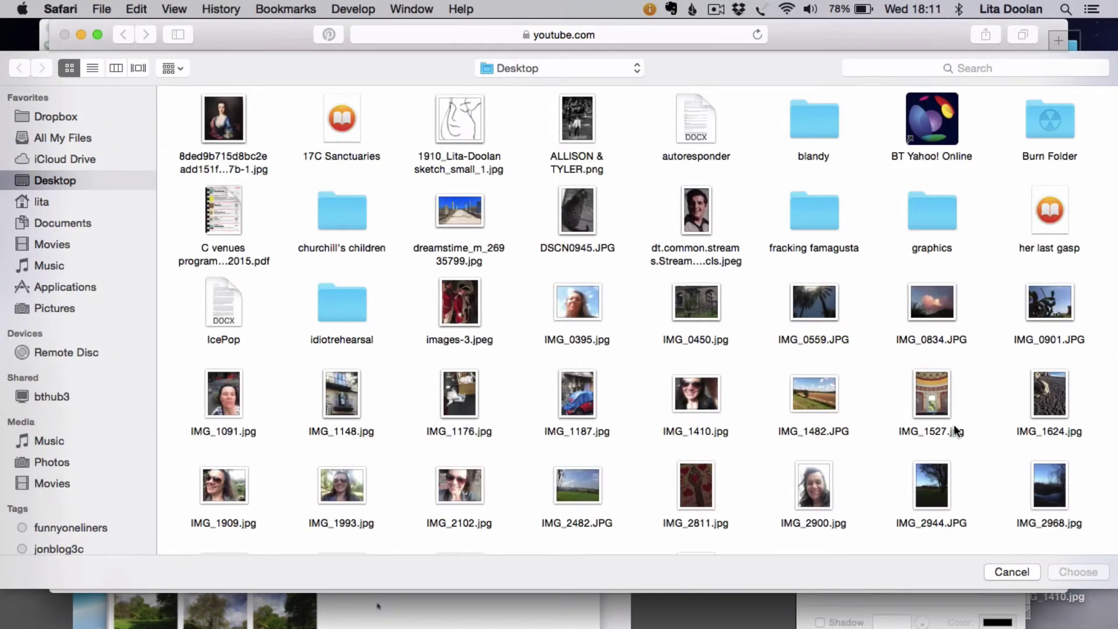
{"action": "left_click", "coordinate": [802, 397]}
{"action": "left_click", "coordinate": [1067, 574]}
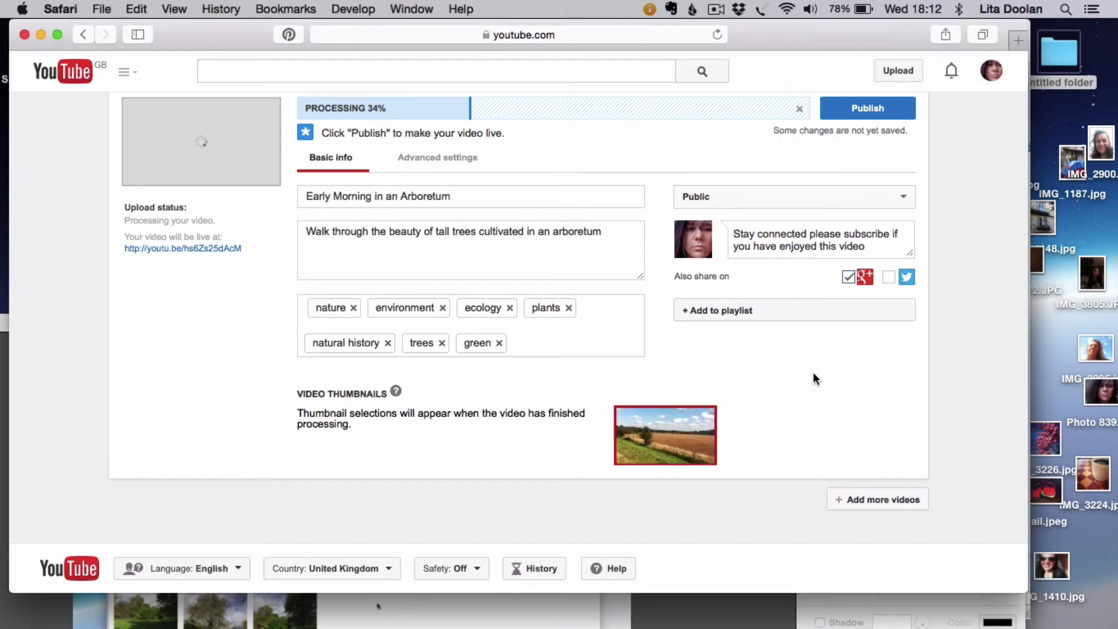
Publish the video so it goes live after processing completes.
{"action": "left_click", "coordinate": [897, 110]}
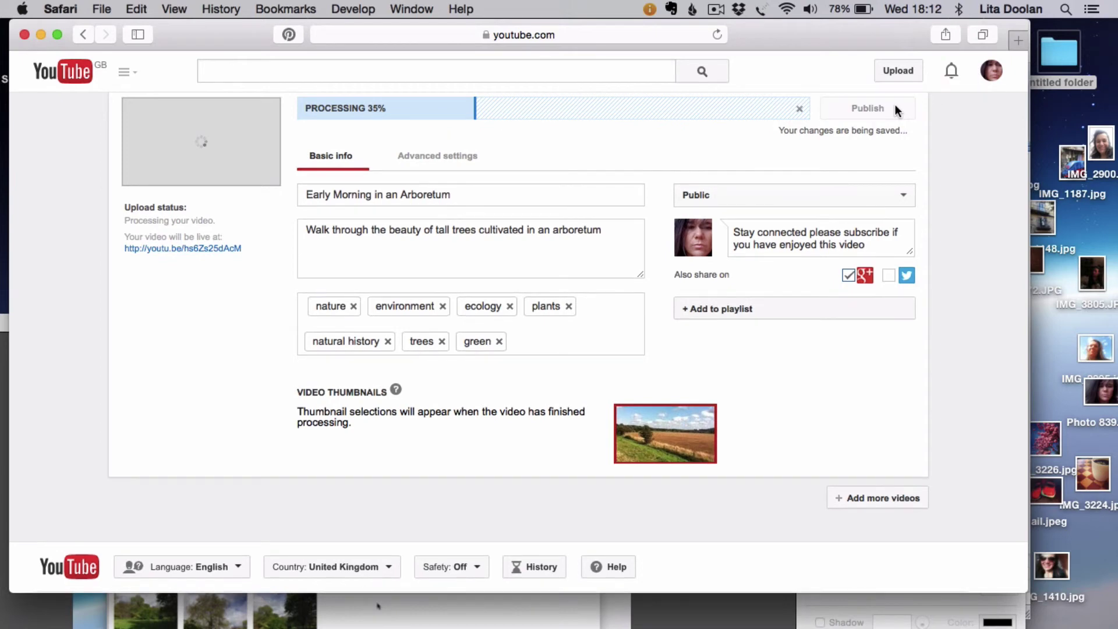